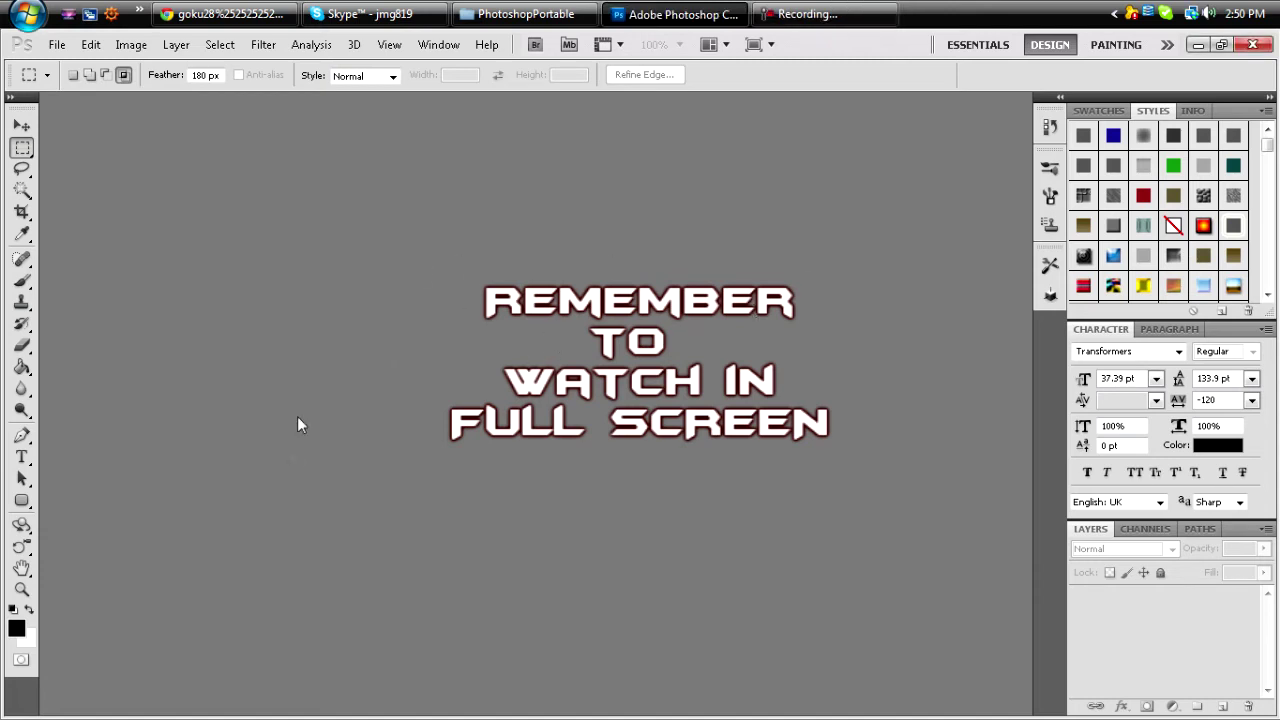
Step: Create a new 1280 × 720 px transparent document
left_click(57, 44)
left_click(65, 64)
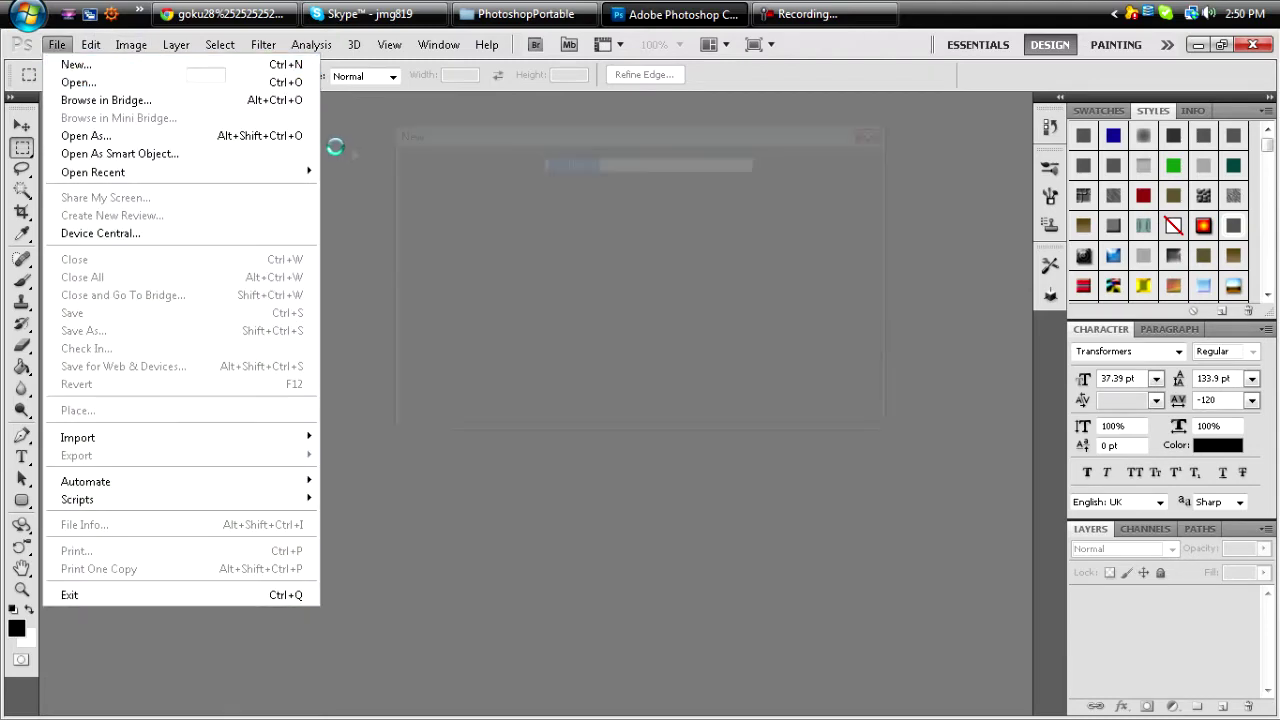
left_click(578, 243)
double_click(578, 243)
type("1")
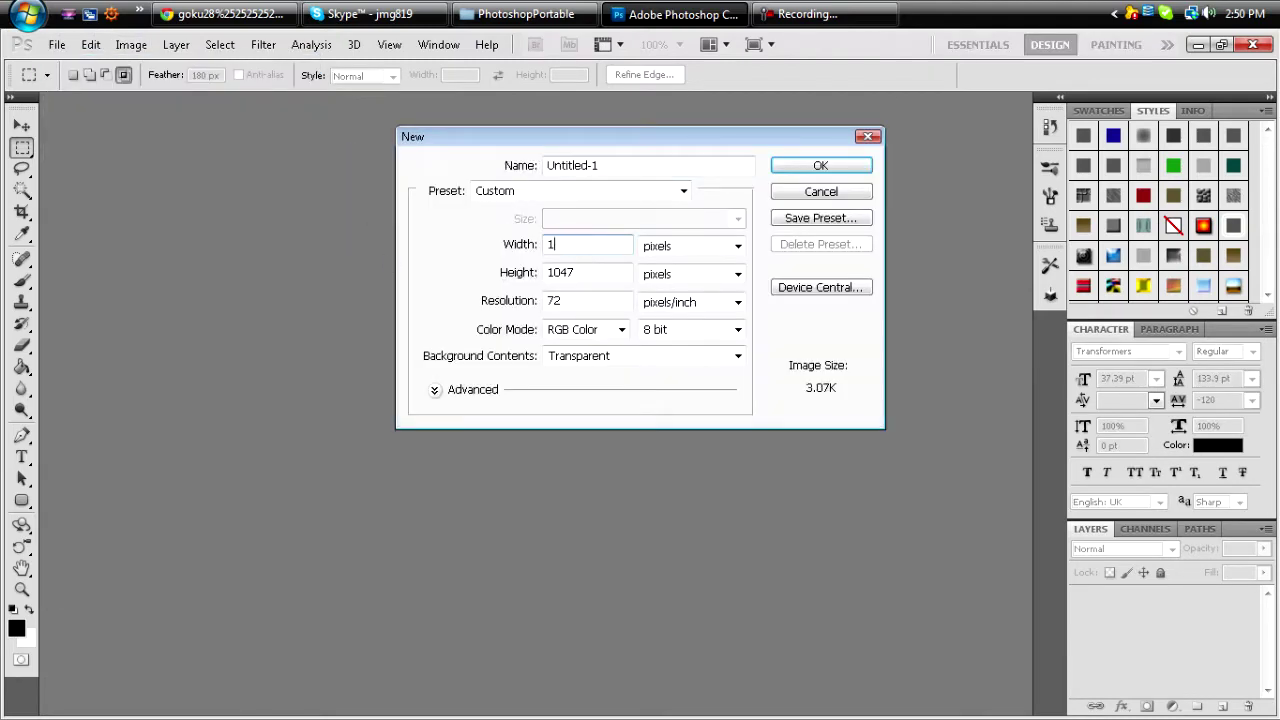
type("280")
key("Tab")
type("720")
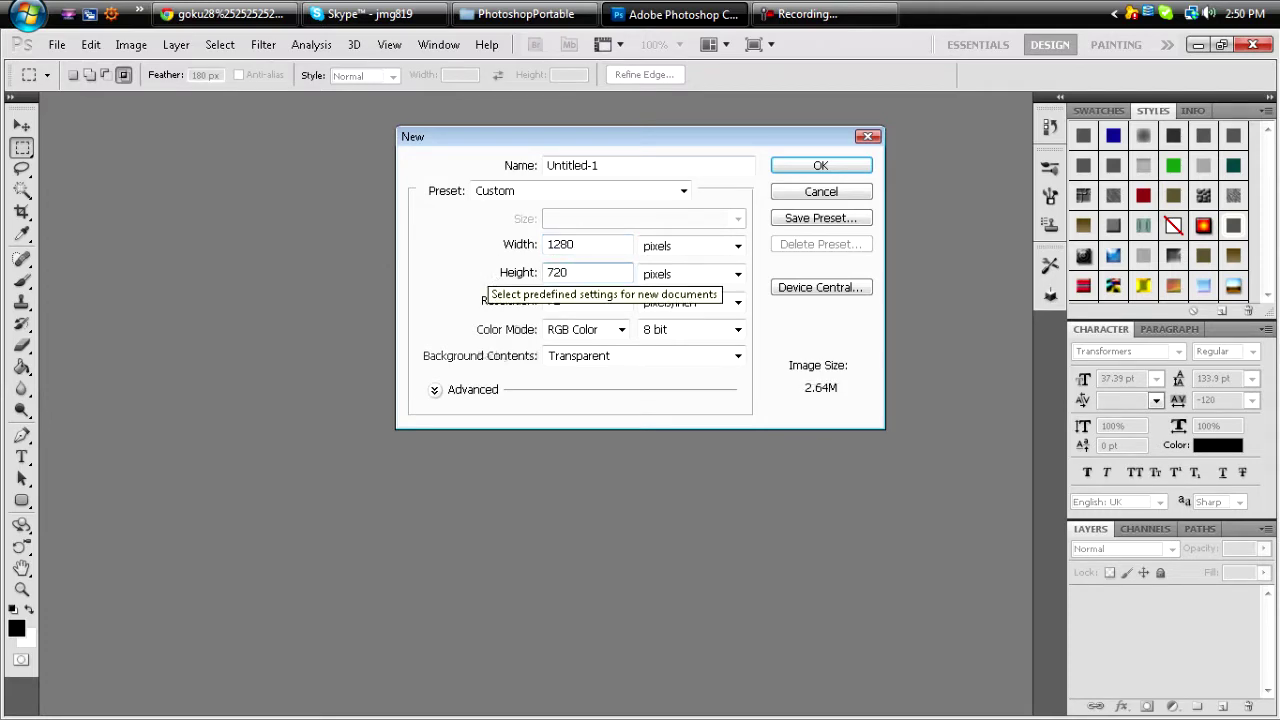
key("Return")
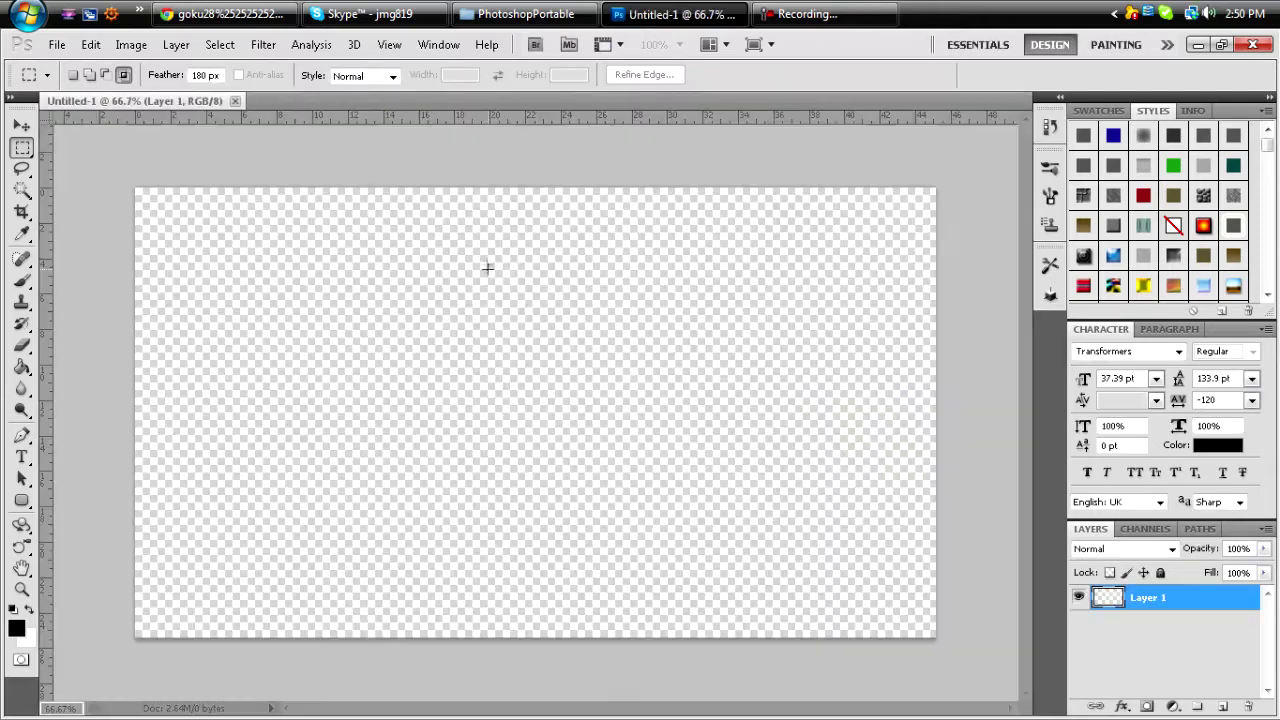
Step: Copy the Goku image from Chrome and return to Photoshop
left_click(225, 14)
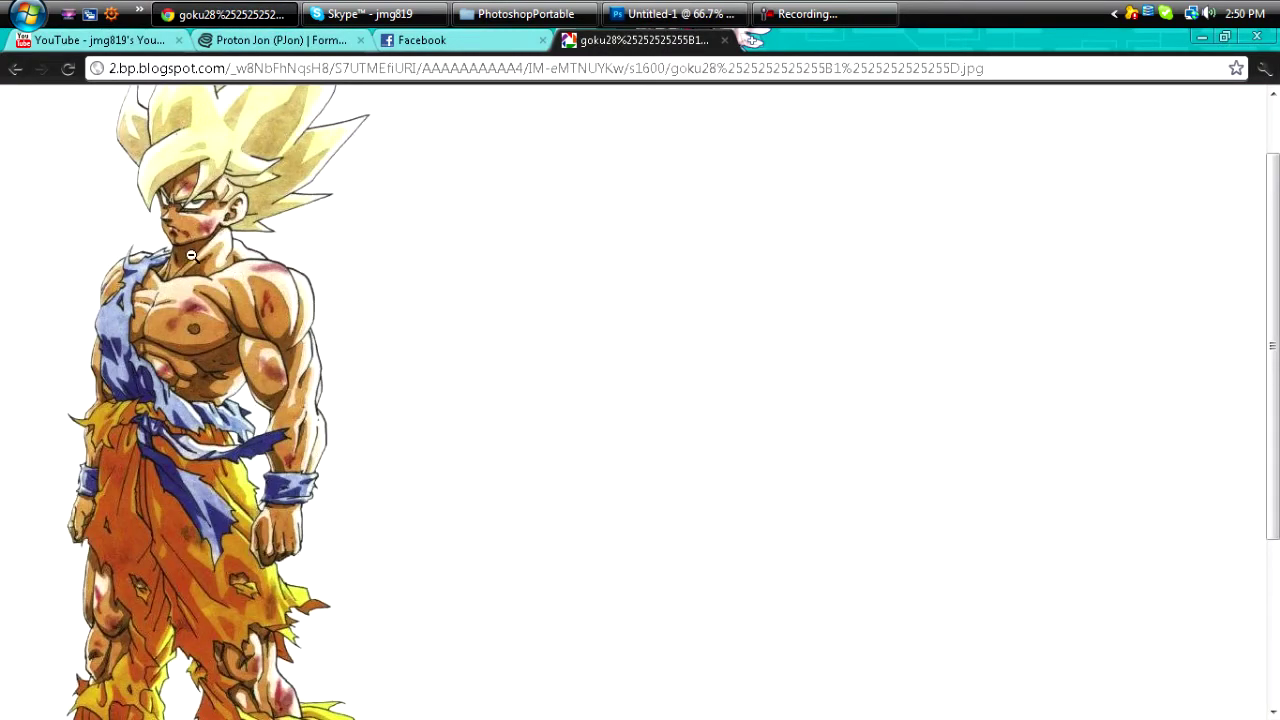
right_click(189, 251)
left_click(229, 307)
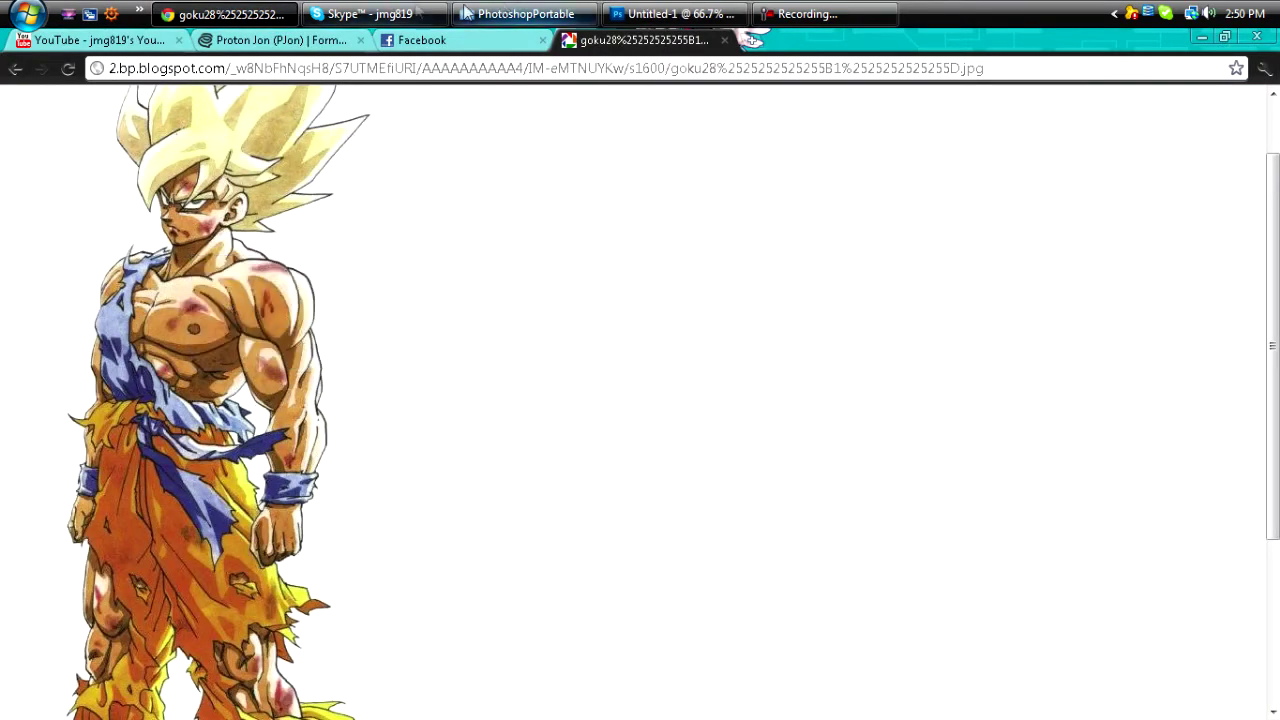
left_click(670, 14)
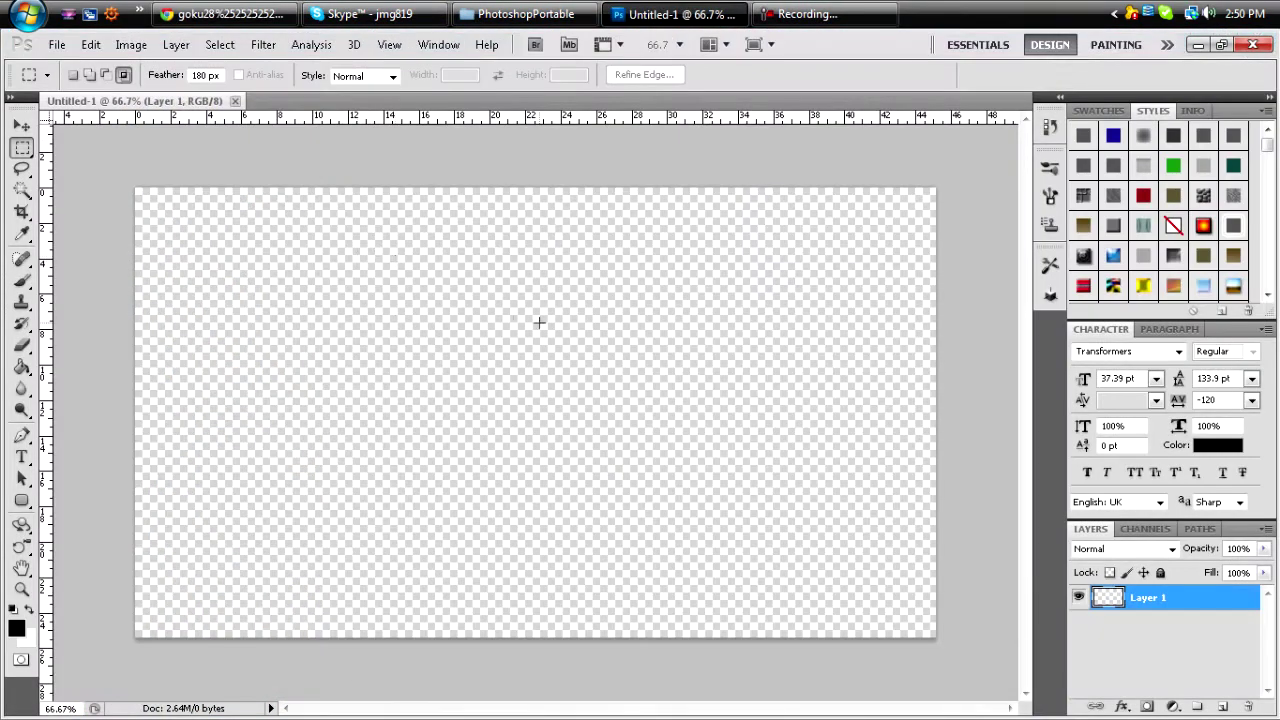
Step: Paste Goku onto the canvas, shrink him to about 63.47%, and move him up
key("ctrl+v")
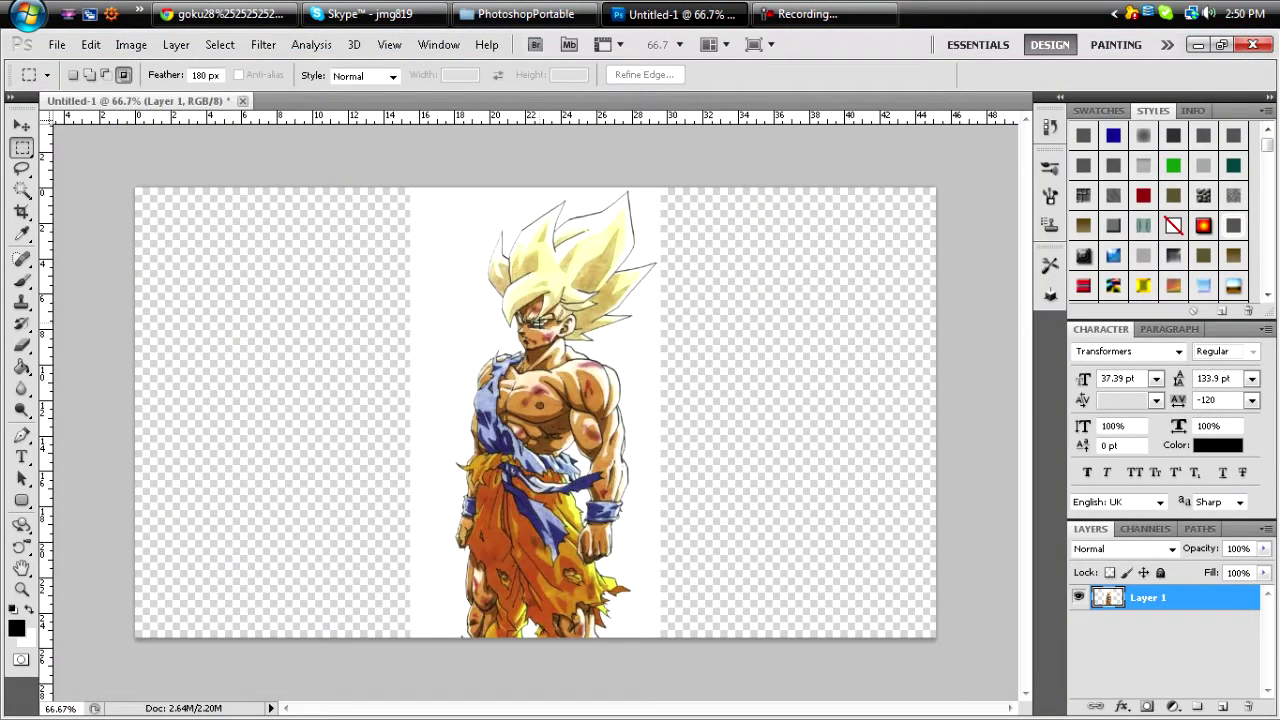
left_click(21, 124)
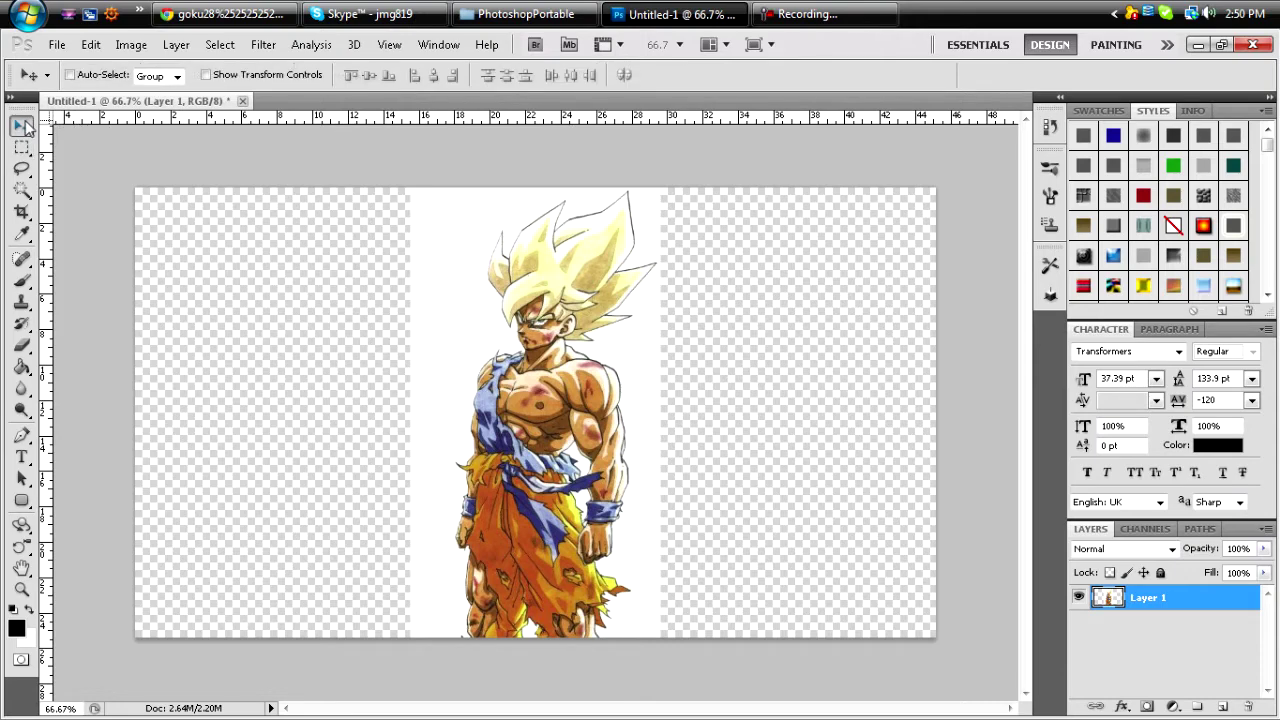
key("ctrl+t")
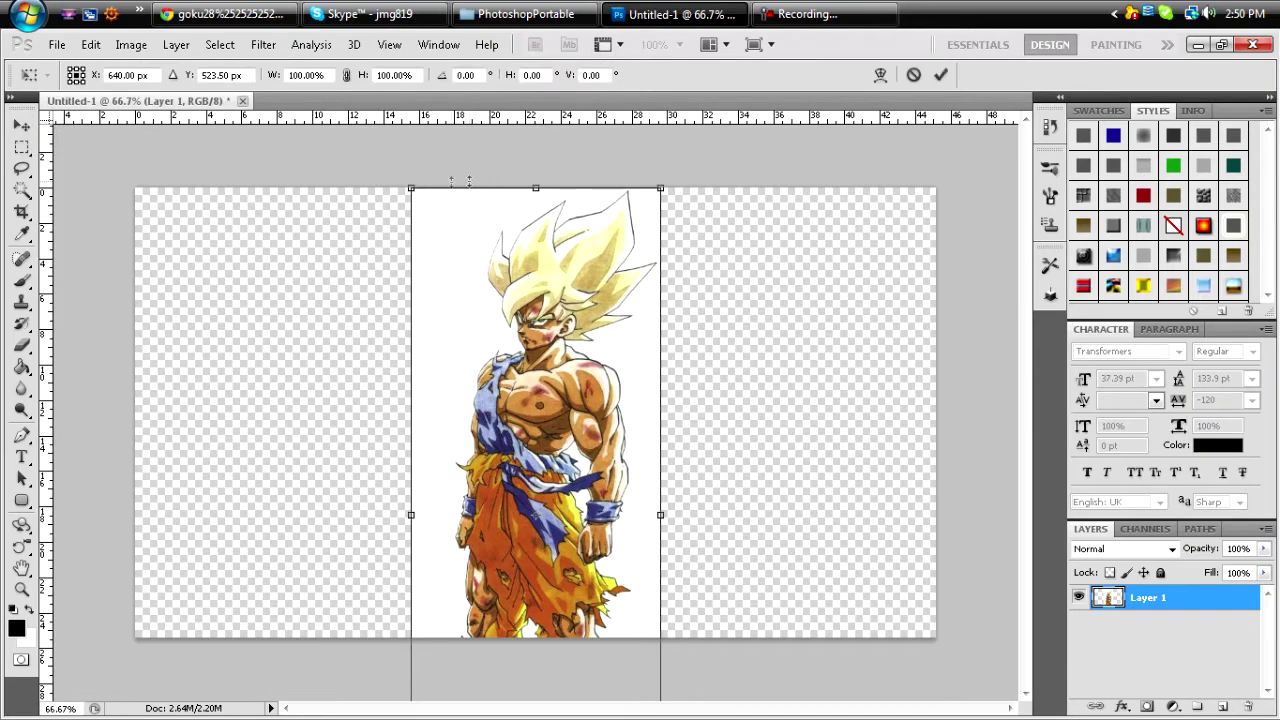
left_click_drag(404, 183, 502, 427)
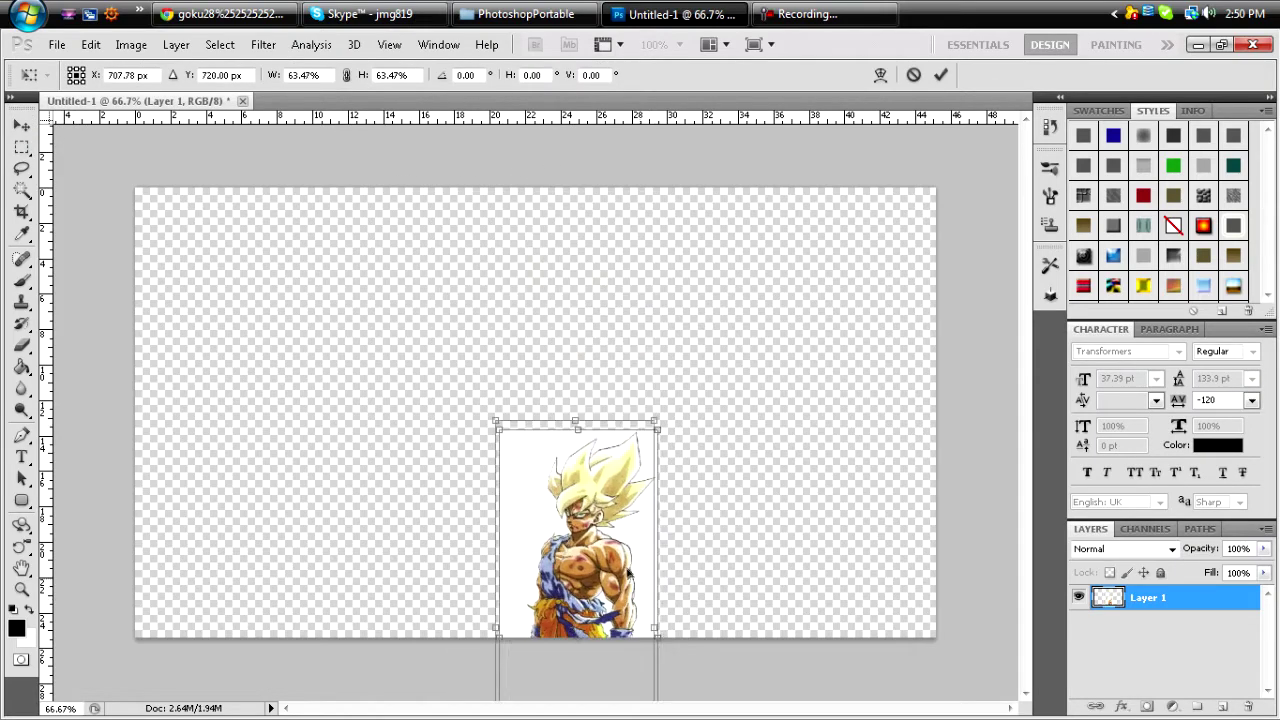
left_click_drag(618, 579, 613, 383)
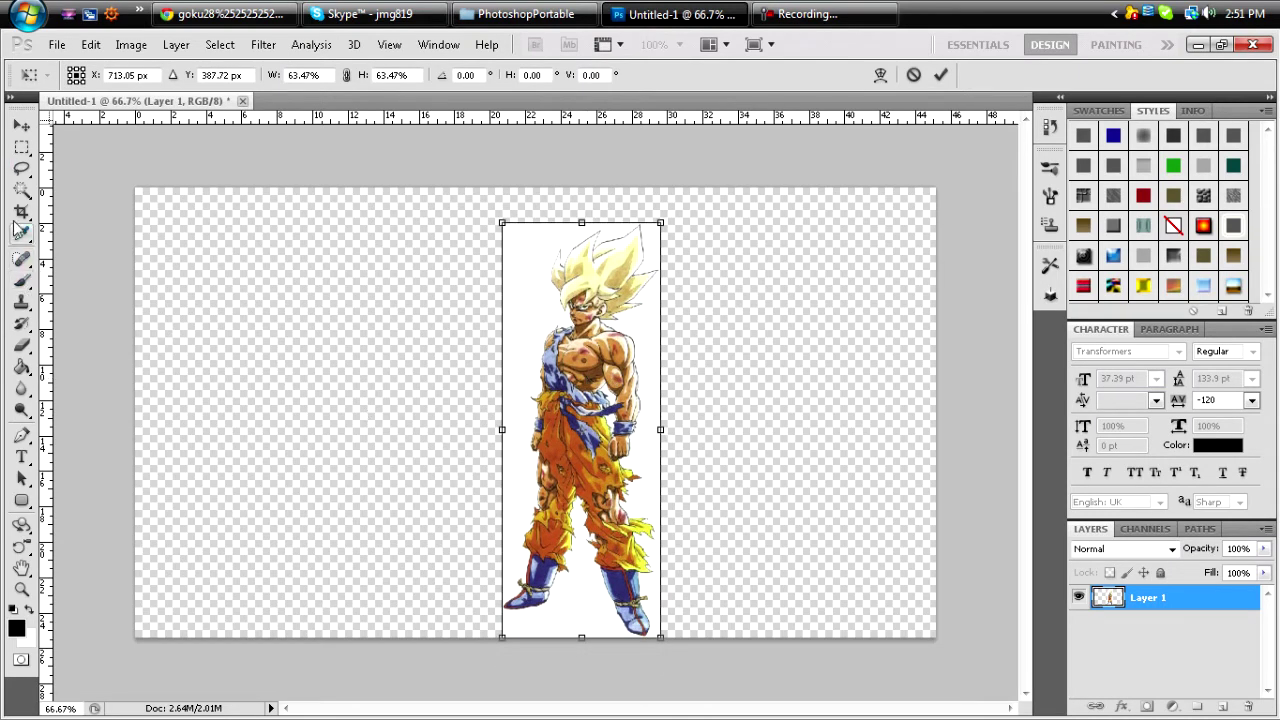
Step: Apply the resize and delete Goku's white background with the Magic Wand, then deselect
left_click(21, 190)
left_click(523, 306)
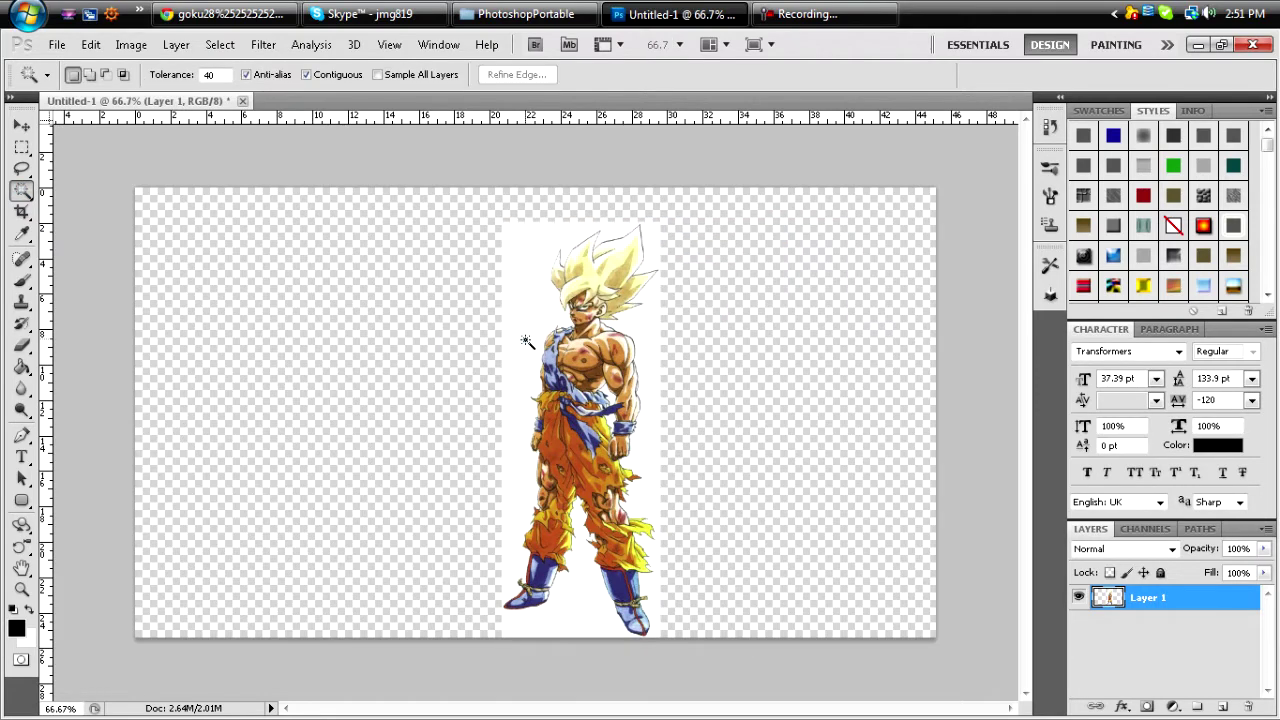
left_click(527, 342)
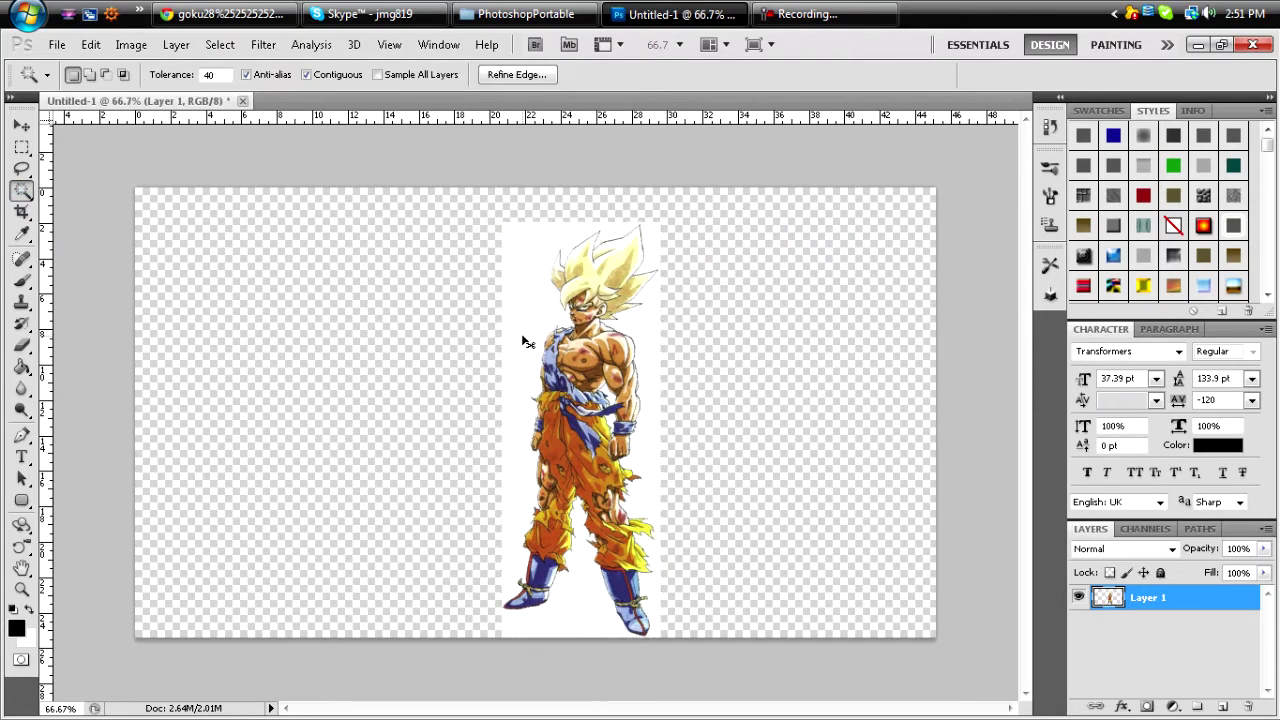
key("Delete")
key("ctrl+d")
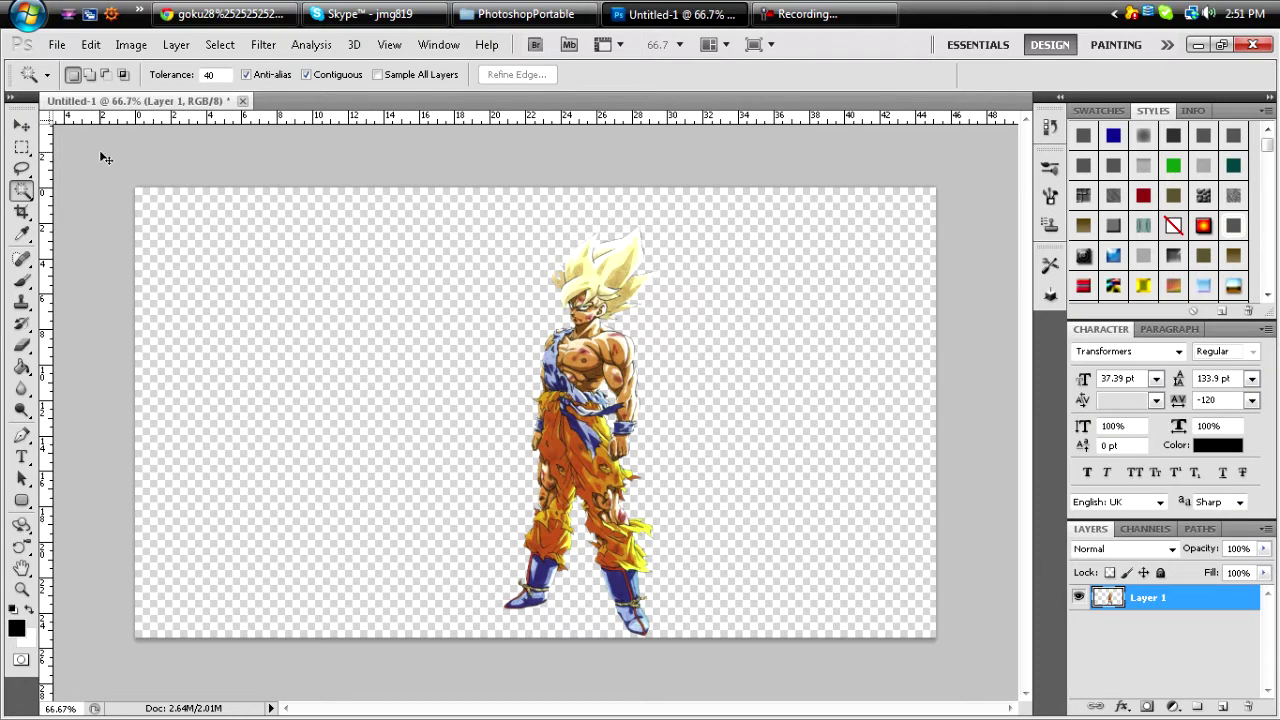
Step: Enlarge Goku to 108.78% and add a new empty layer
key("ctrl+t")
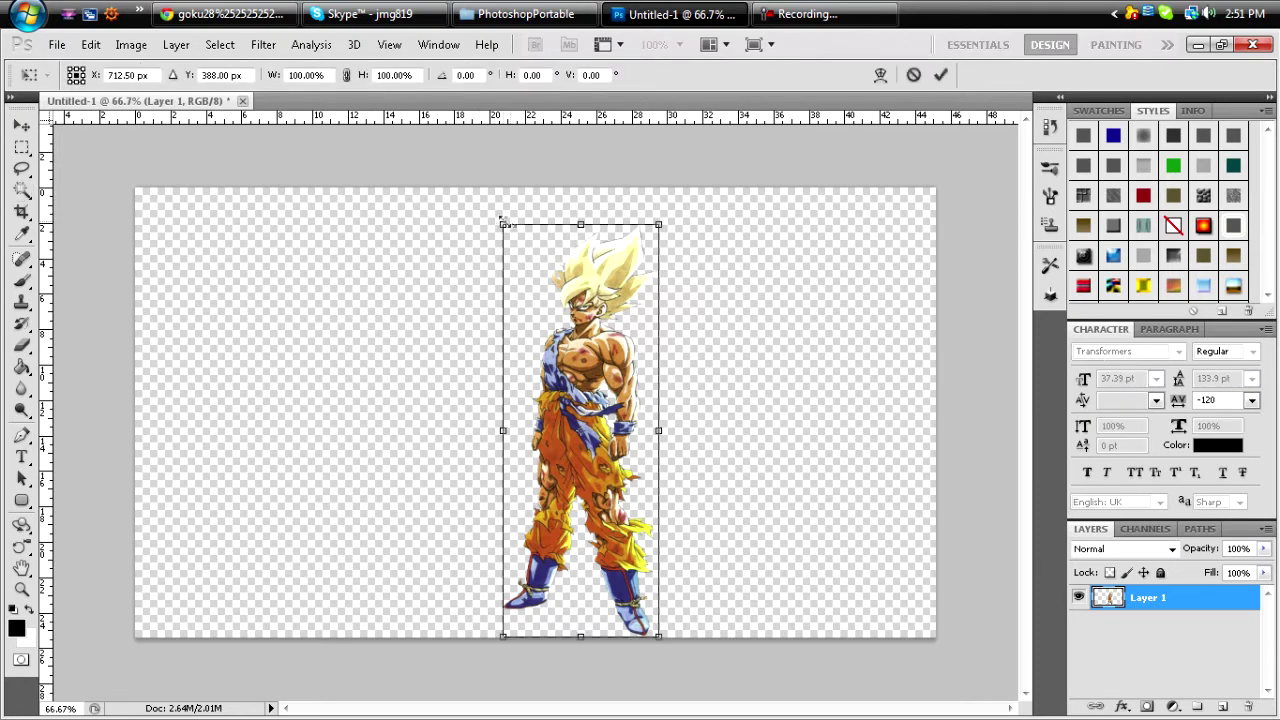
left_click_drag(503, 224, 457, 200)
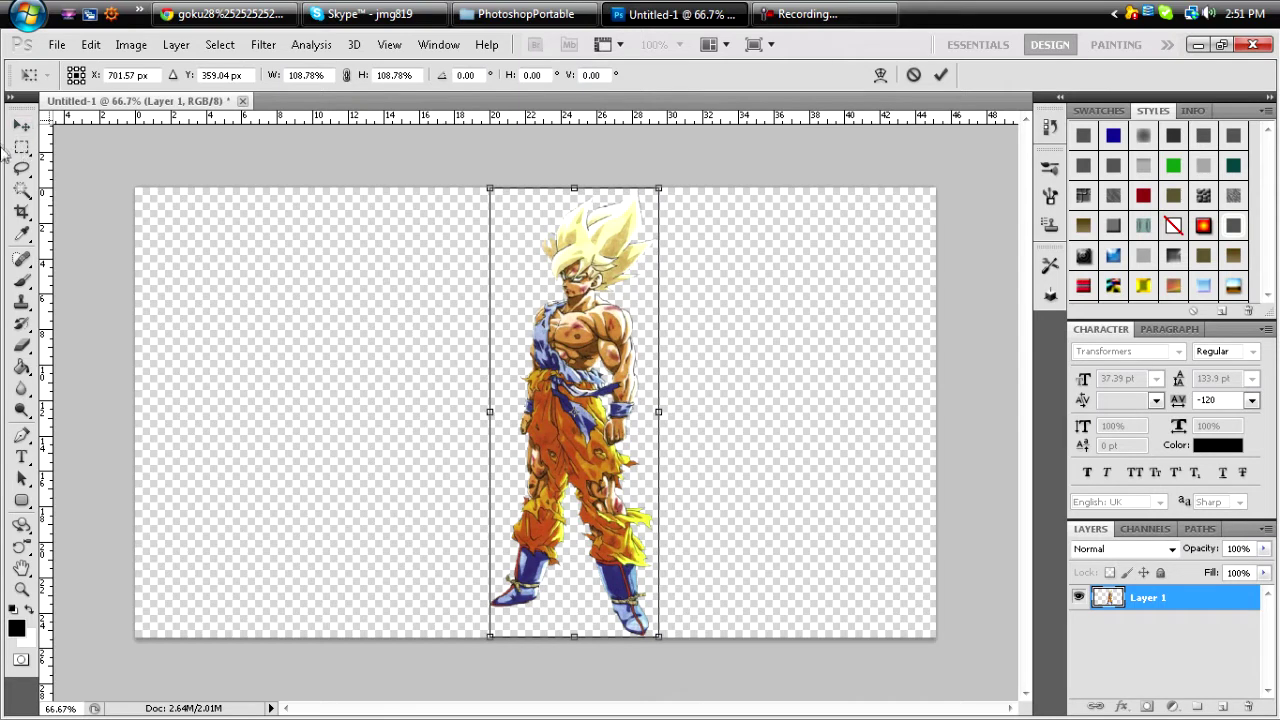
left_click(21, 126)
key("Return")
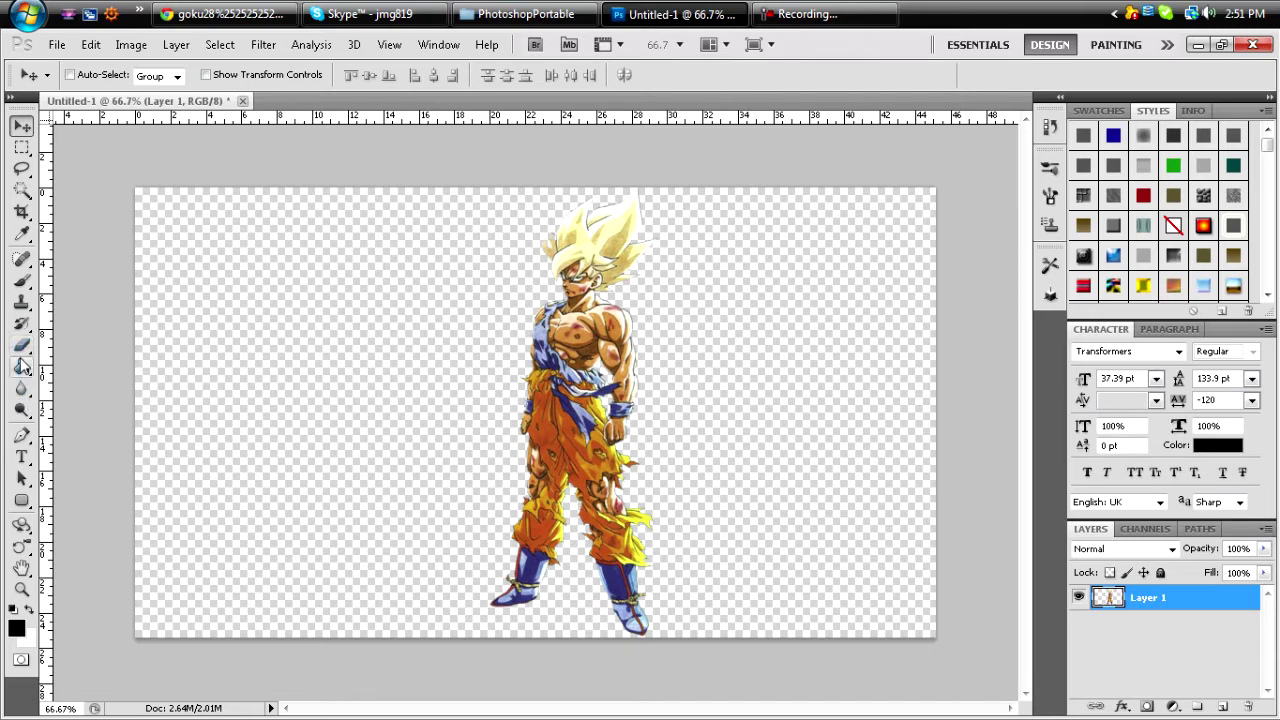
key("ctrl+shift+n")
Step: On Layer 2, draw a curved Pen path looping around Goku's chest, waist, hips, thighs and legs
key("Return")
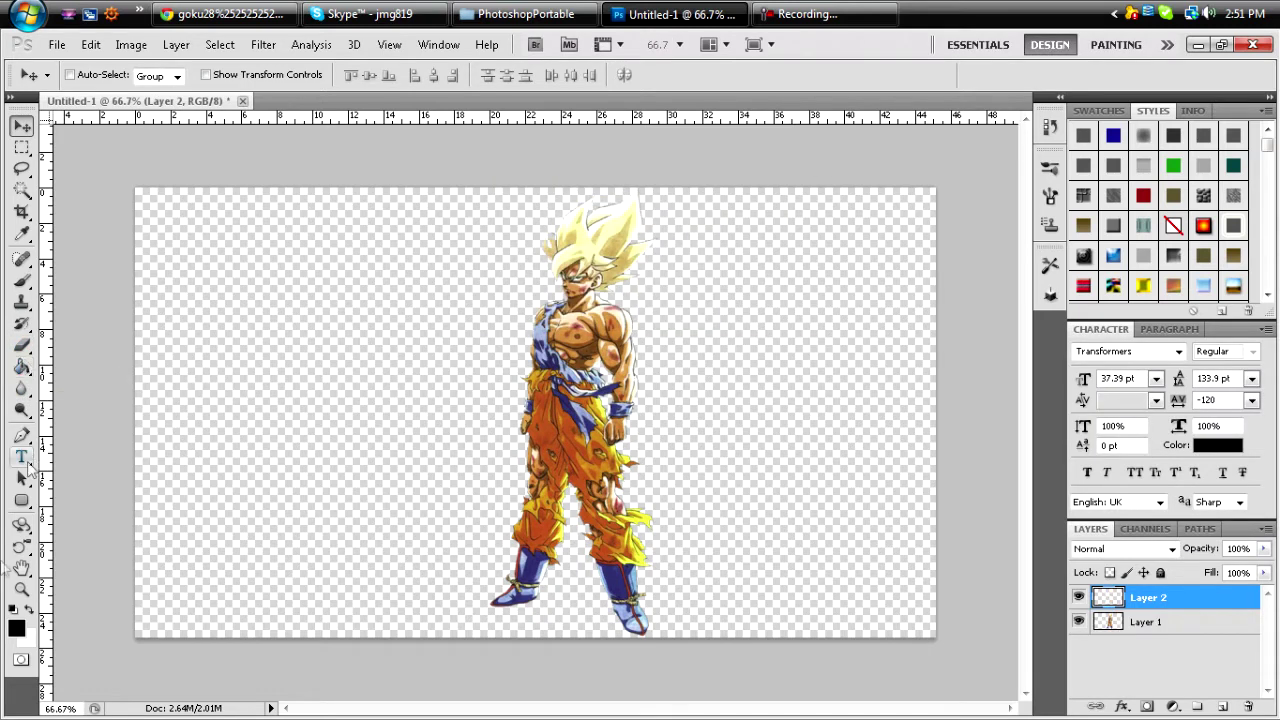
left_click(22, 435)
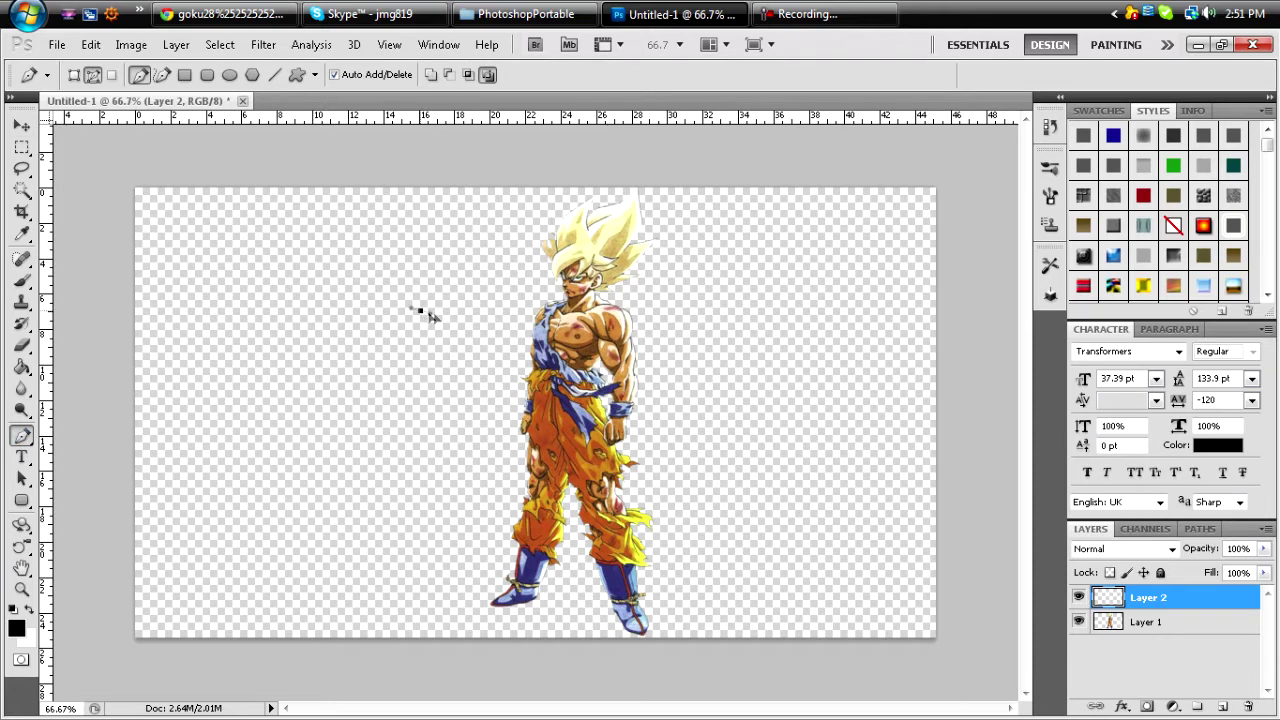
left_click_drag(420, 311, 510, 362)
left_click(515, 320)
left_click_drag(590, 389, 767, 389)
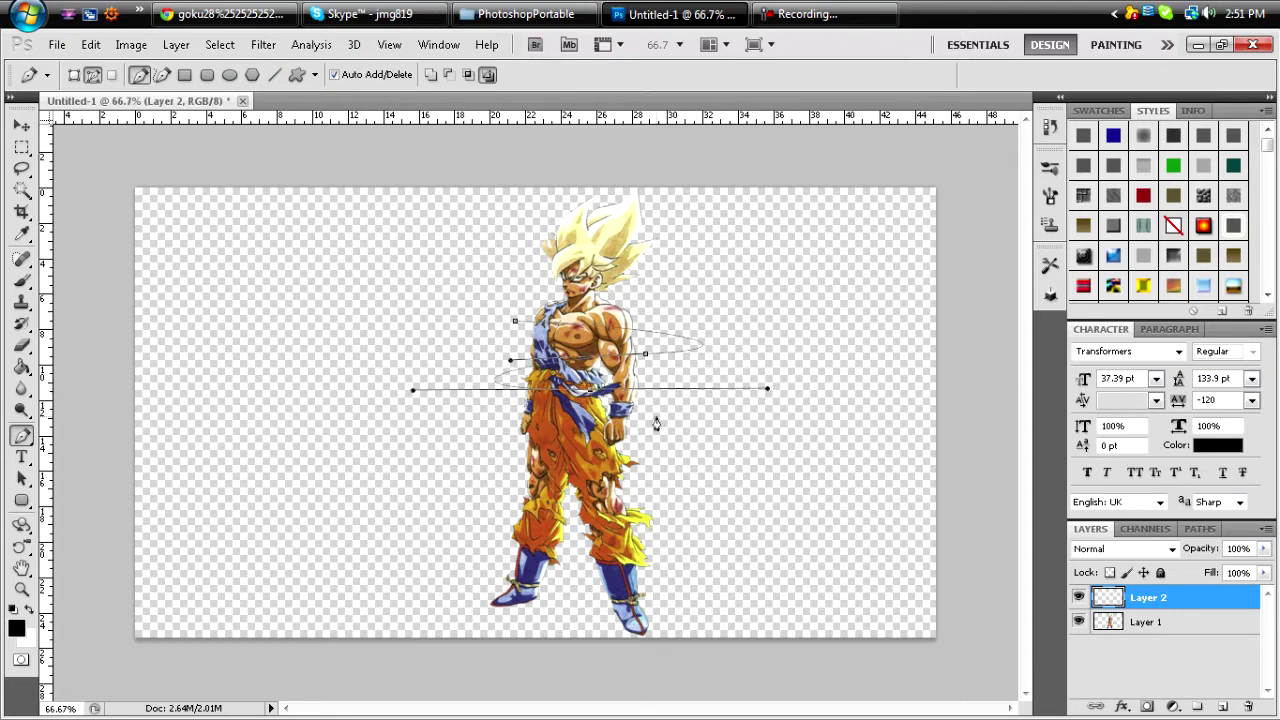
left_click_drag(652, 415, 500, 423)
left_click_drag(555, 460, 480, 484)
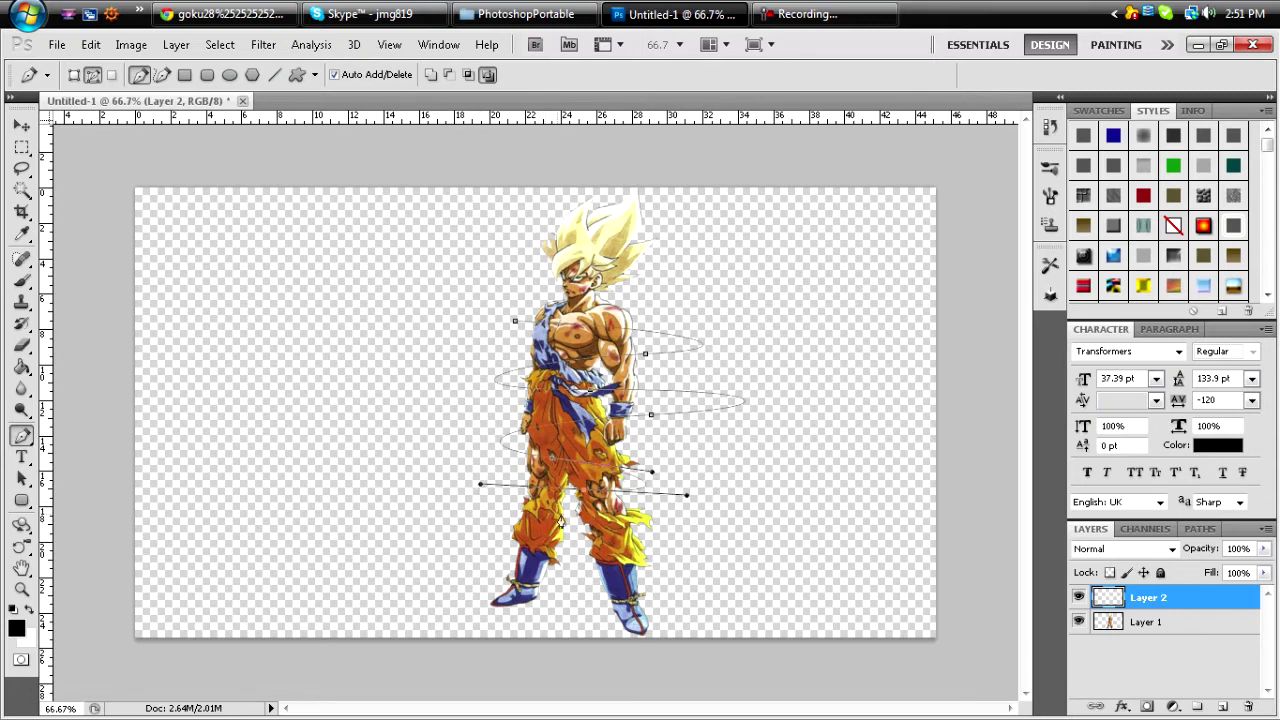
left_click_drag(572, 511, 535, 613)
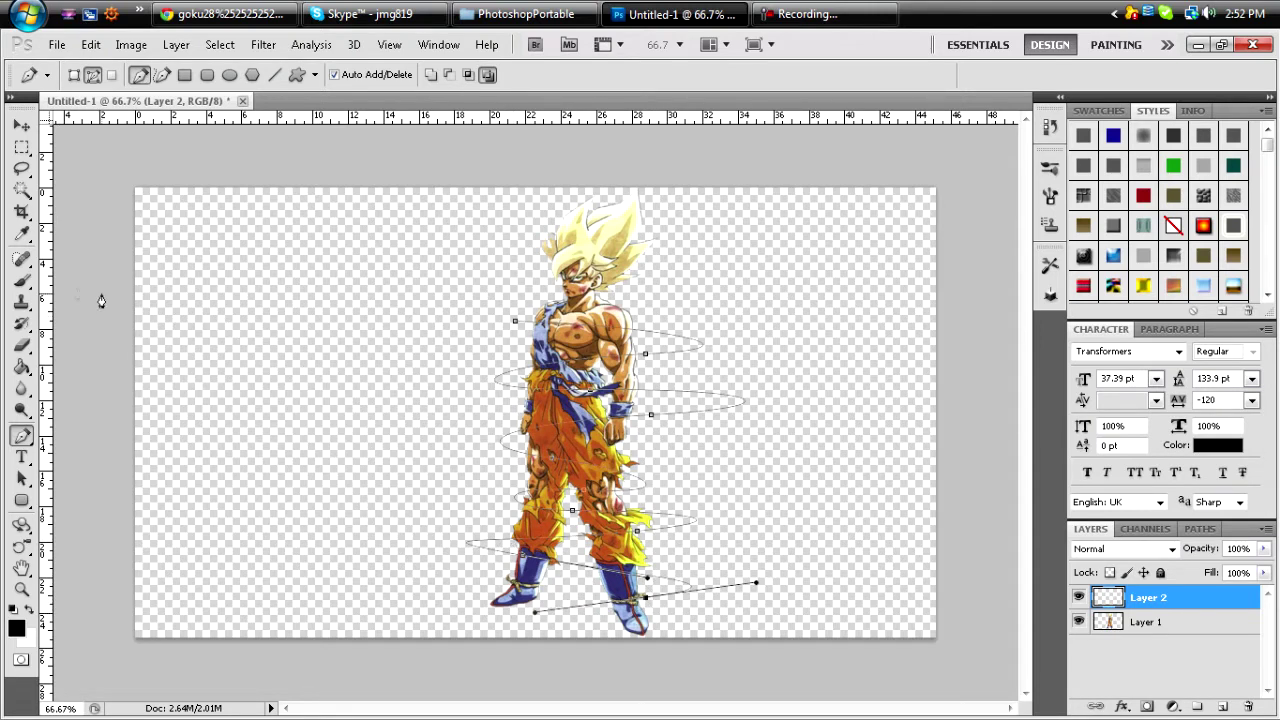
Step: Choose a 9 px, 0% hardness brush, then bring up Stroke Path for the spiral
left_click(22, 283)
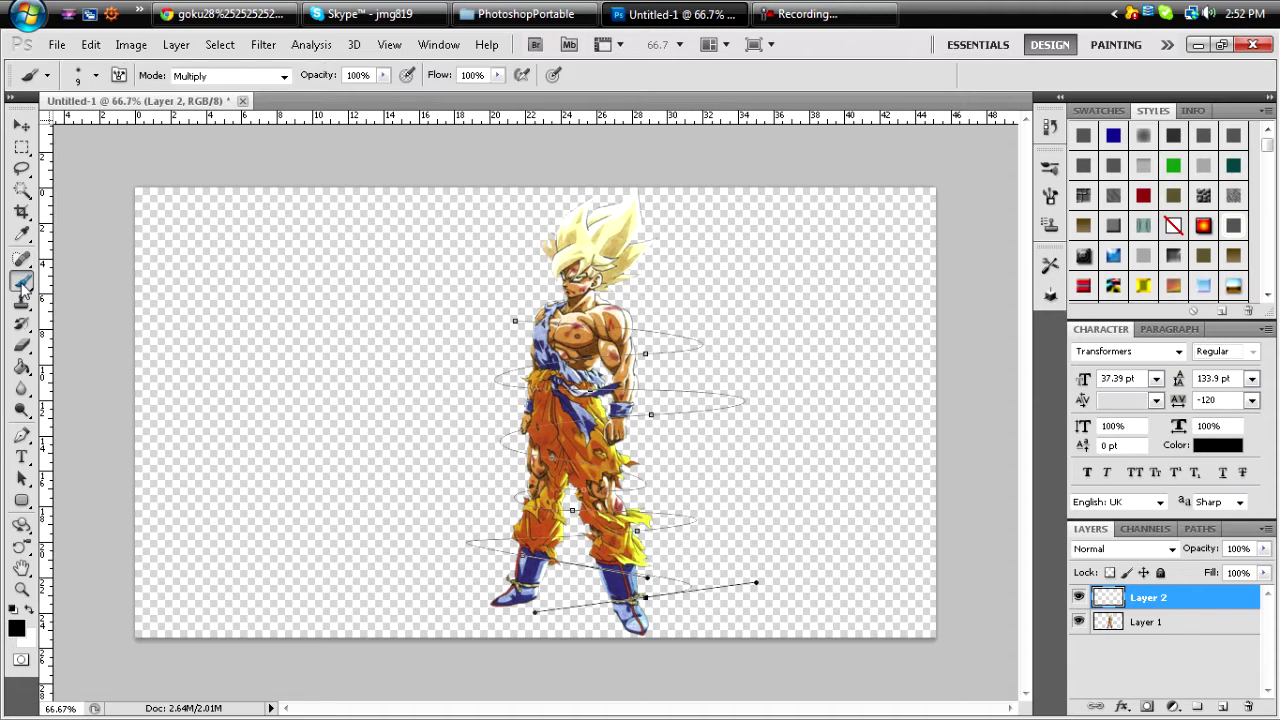
left_click(97, 76)
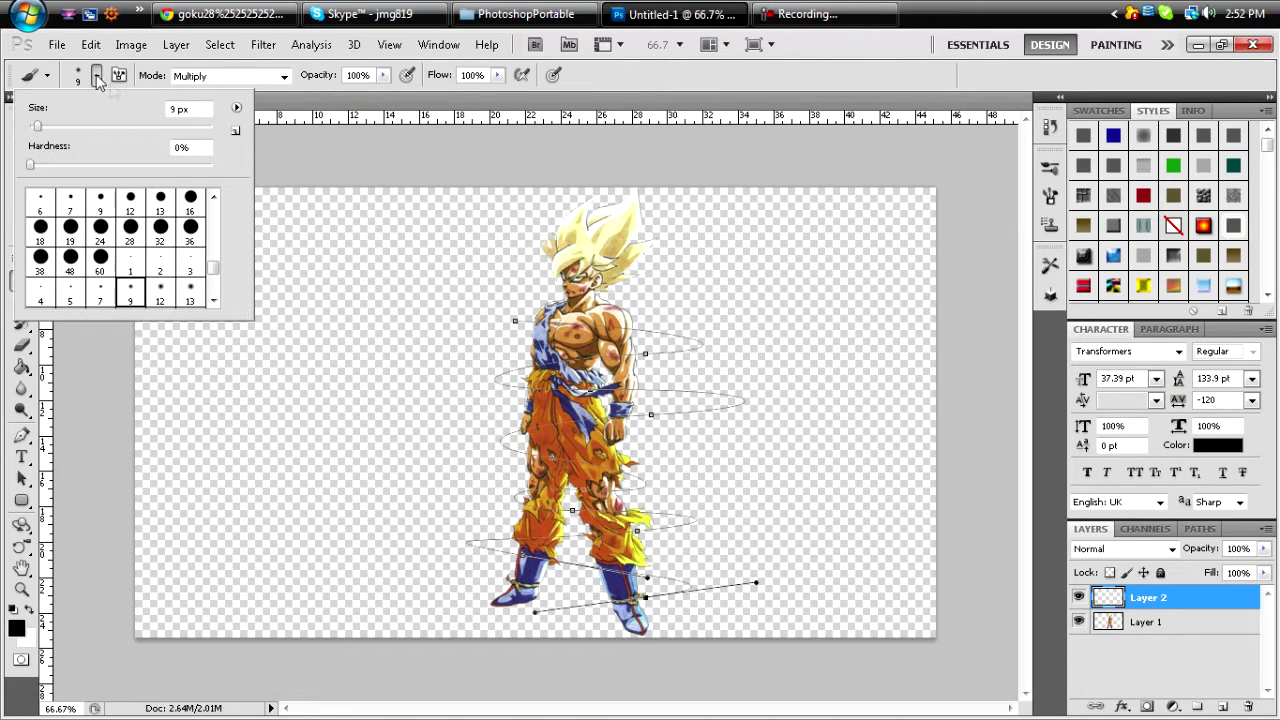
left_click(97, 76)
left_click(97, 76)
left_click(97, 76)
left_click(21, 436)
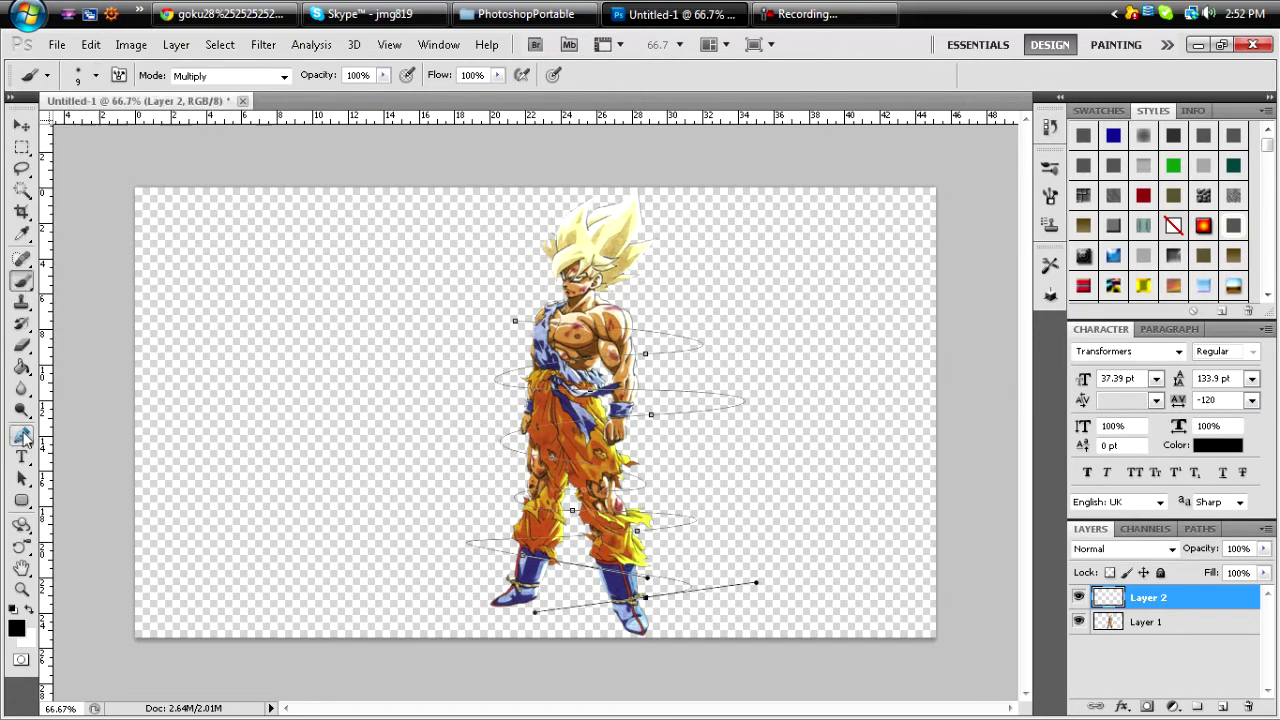
right_click(588, 540)
Step: Stroke the spiral path with the Brush in black, then delete the path
left_click(652, 462)
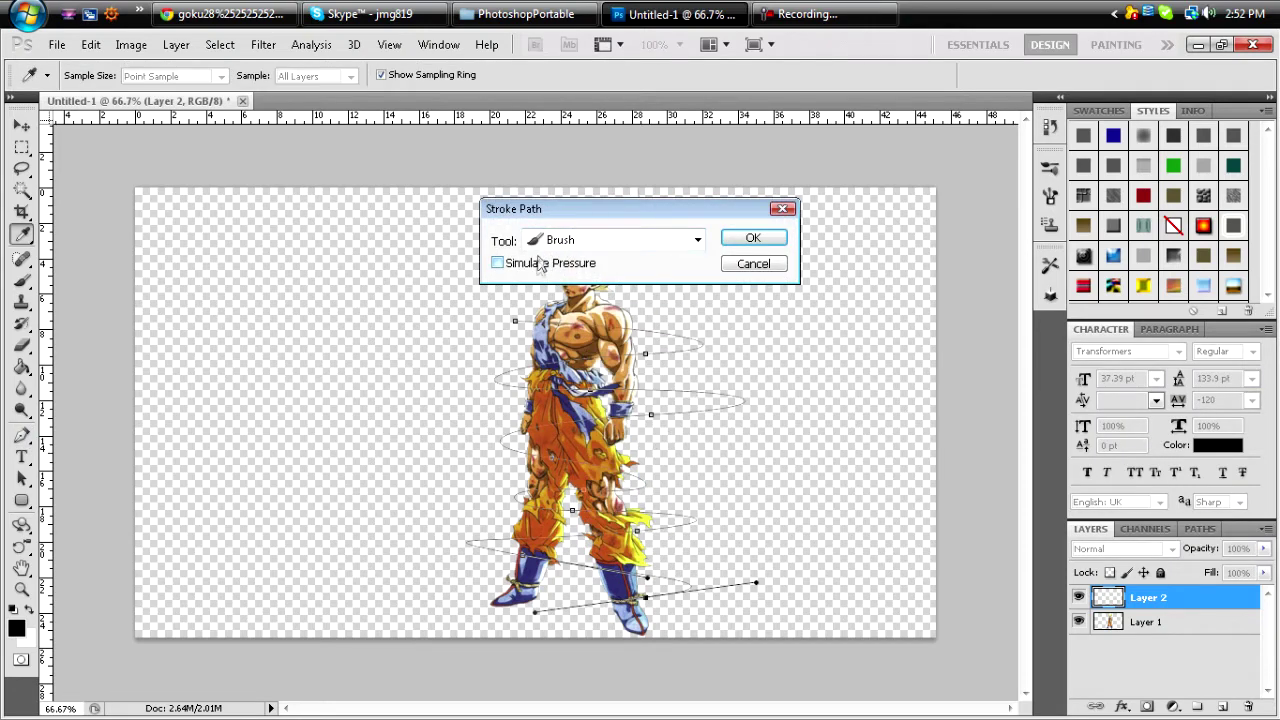
left_click(749, 240)
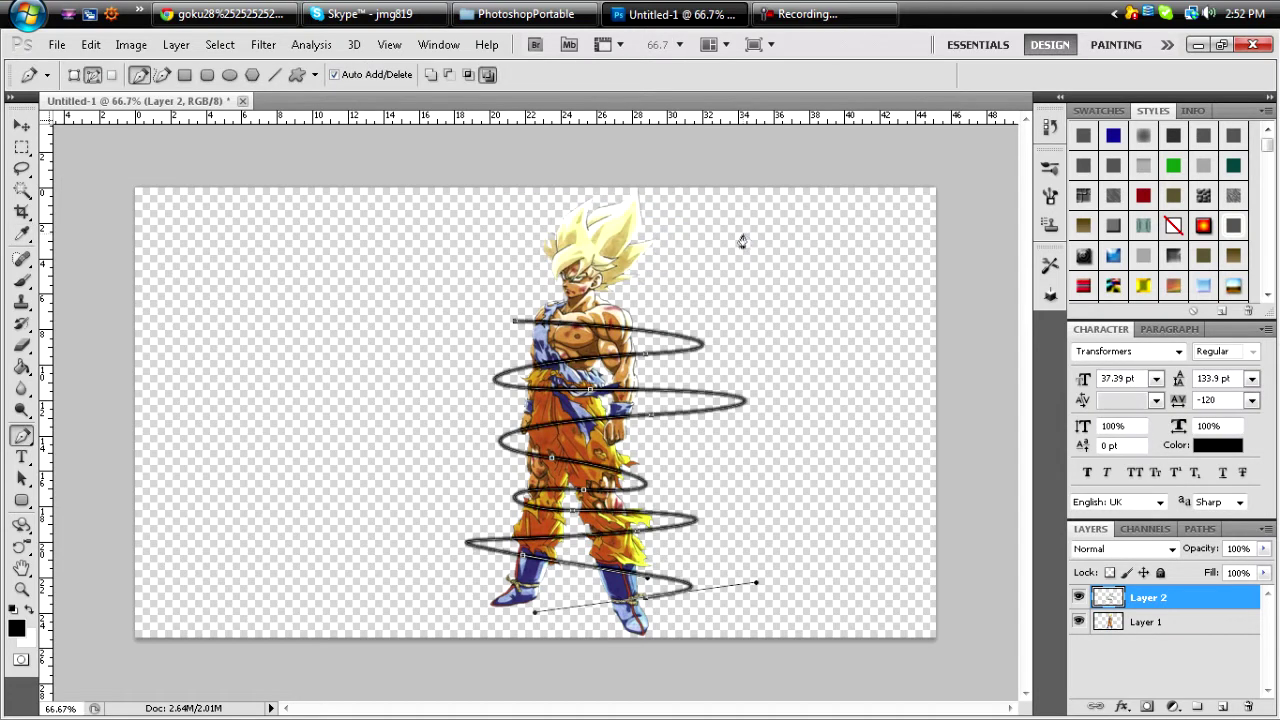
right_click(623, 335)
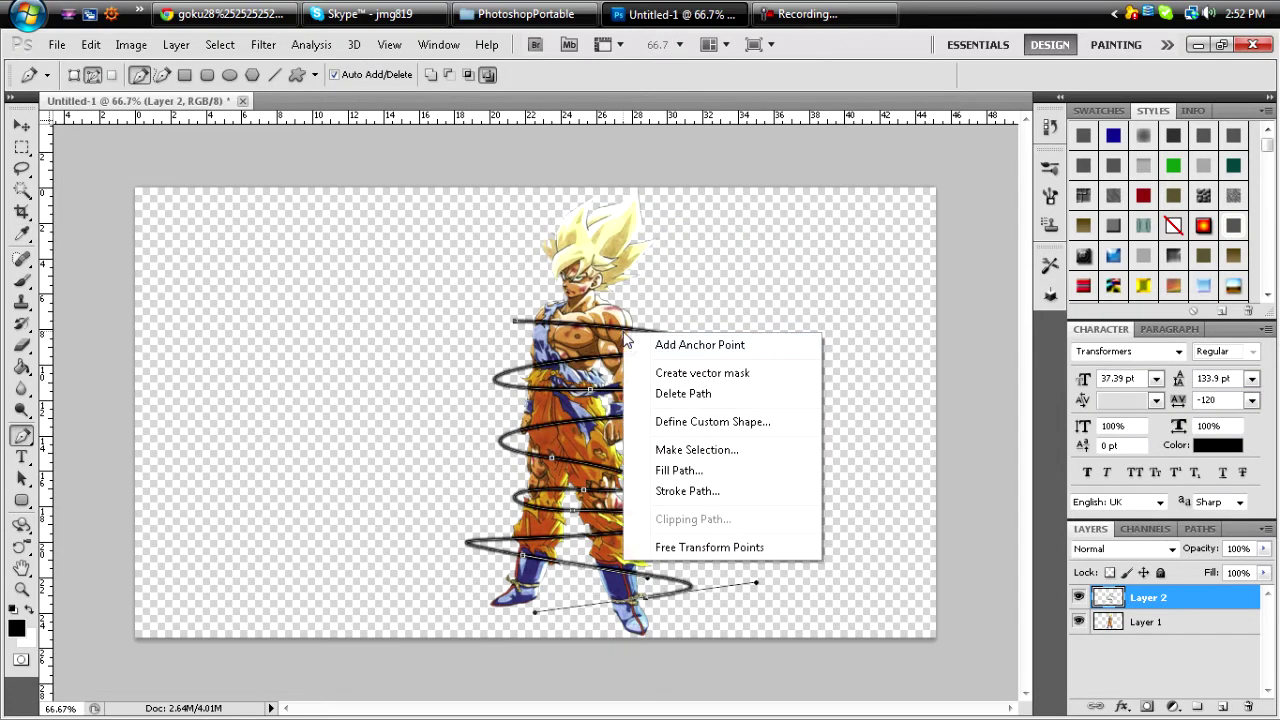
left_click(668, 394)
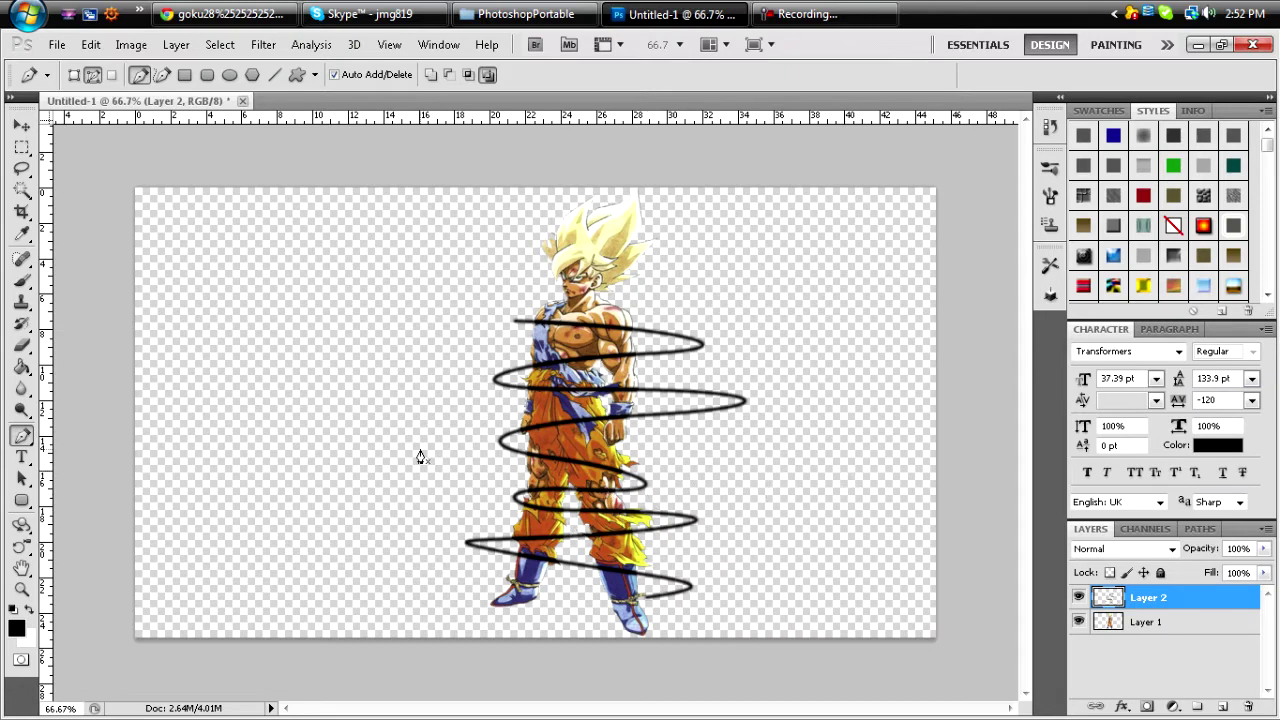
Step: At 100% zoom, erase the spiral pieces crossing Goku's chest, wrist and legs
key("ctrl+plus")
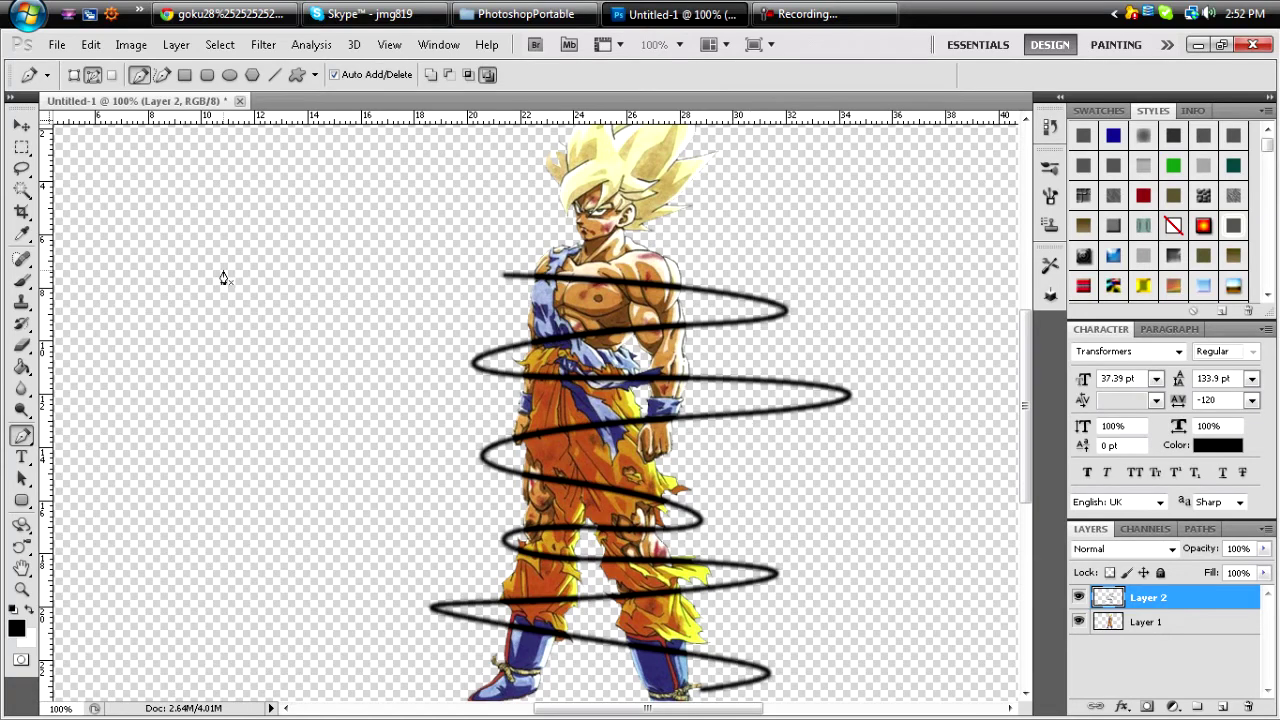
left_click(22, 344)
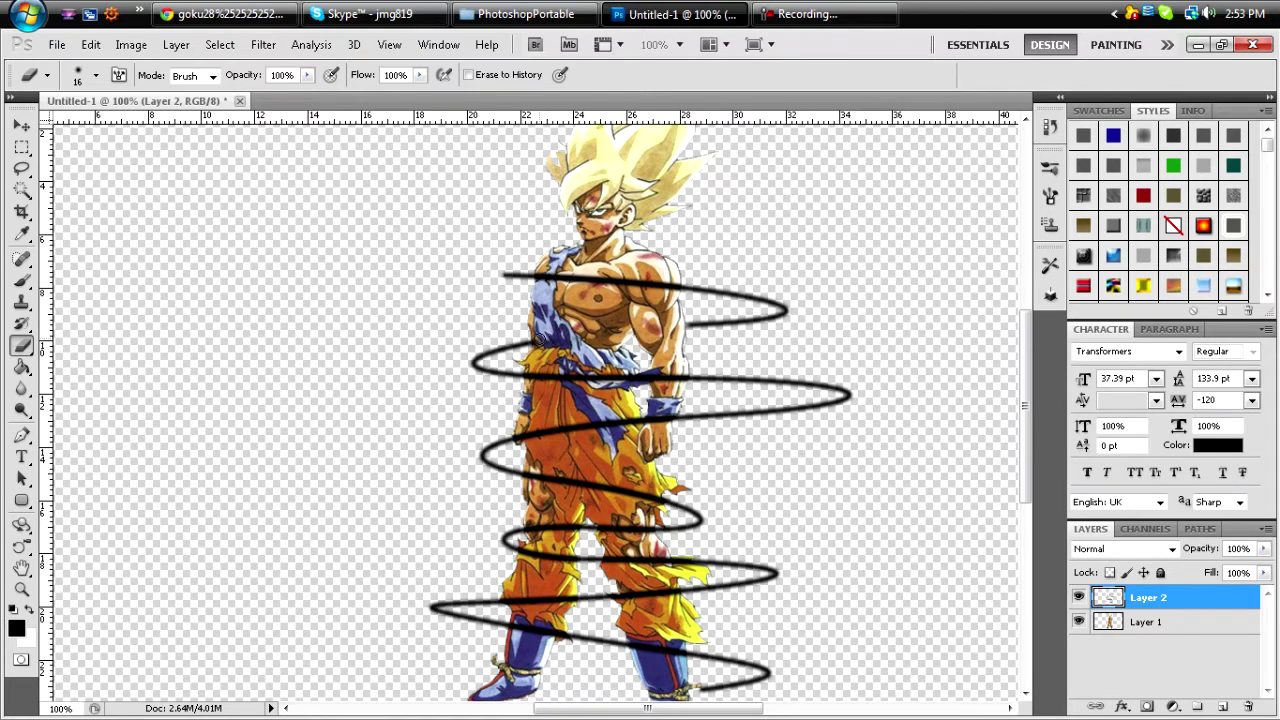
key("ctrl+z")
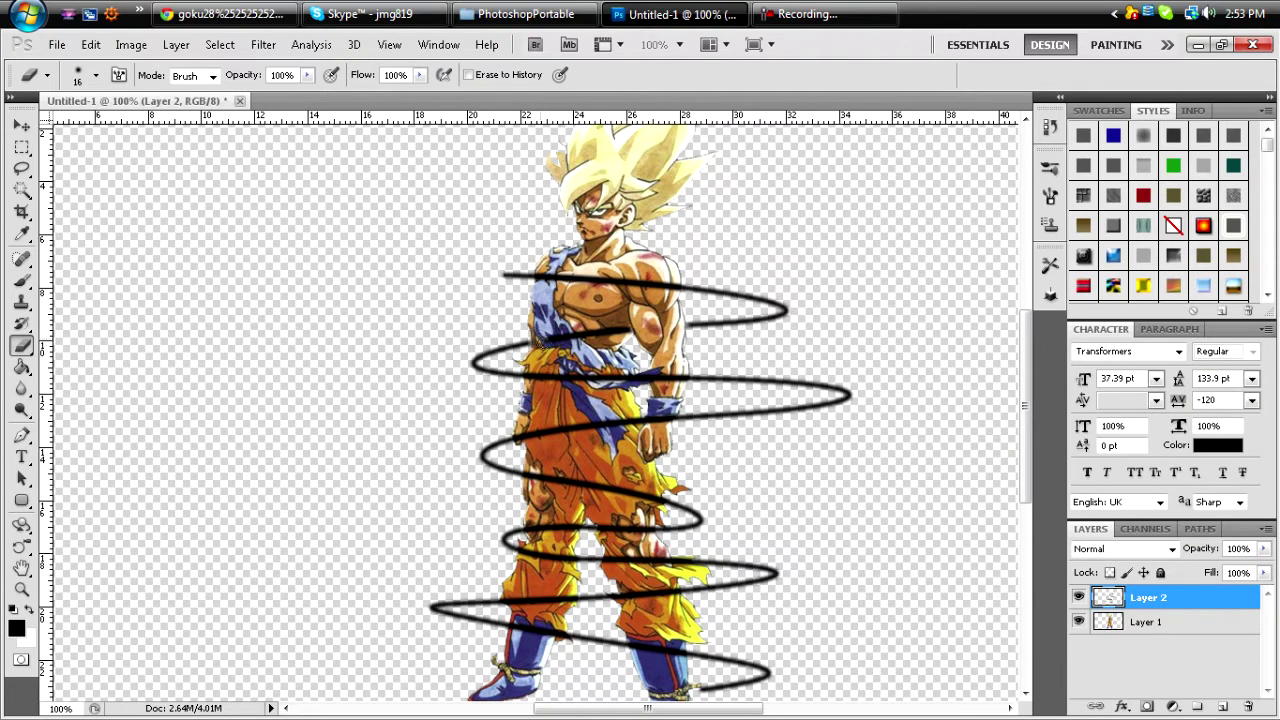
left_click_drag(541, 341, 618, 330)
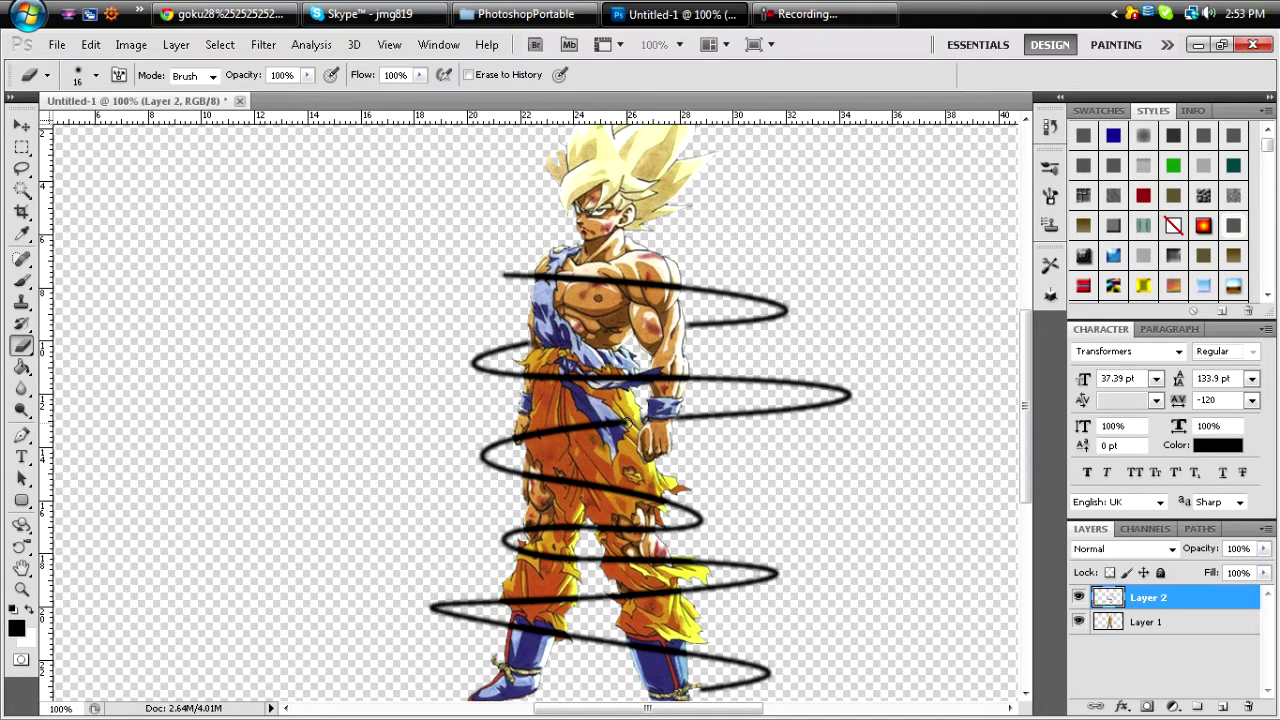
left_click_drag(627, 424, 530, 435)
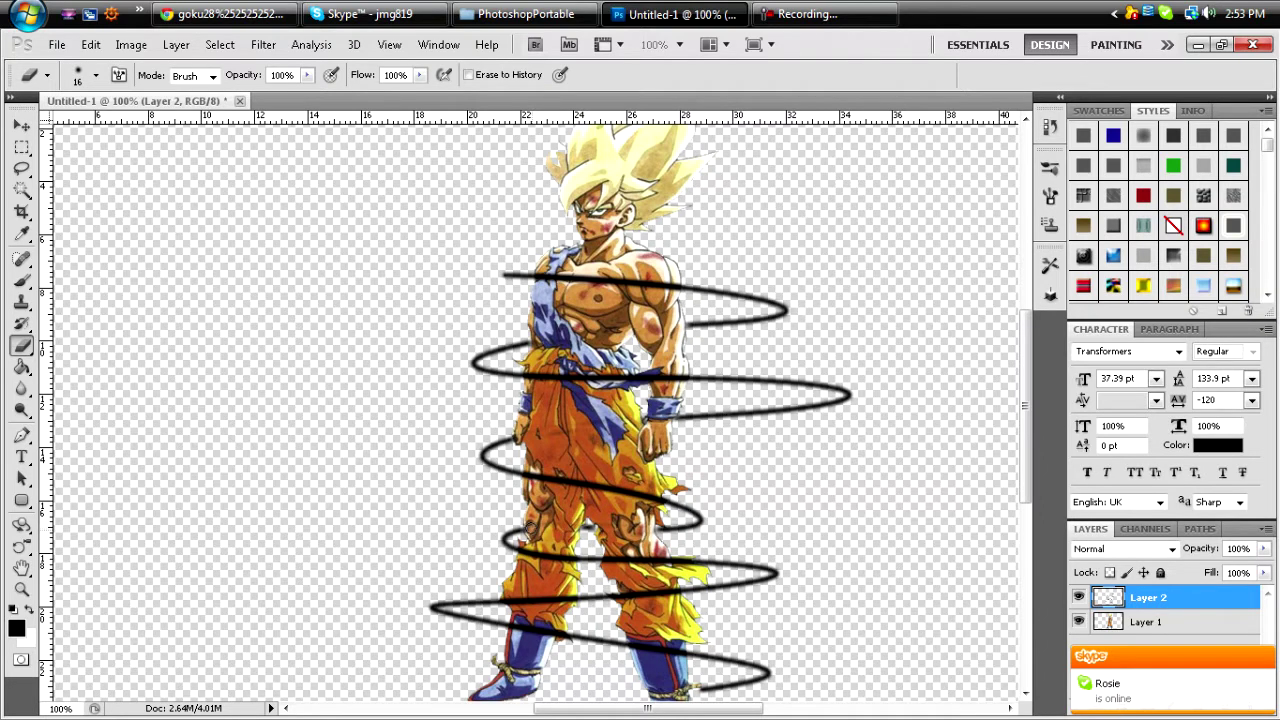
left_click(528, 528)
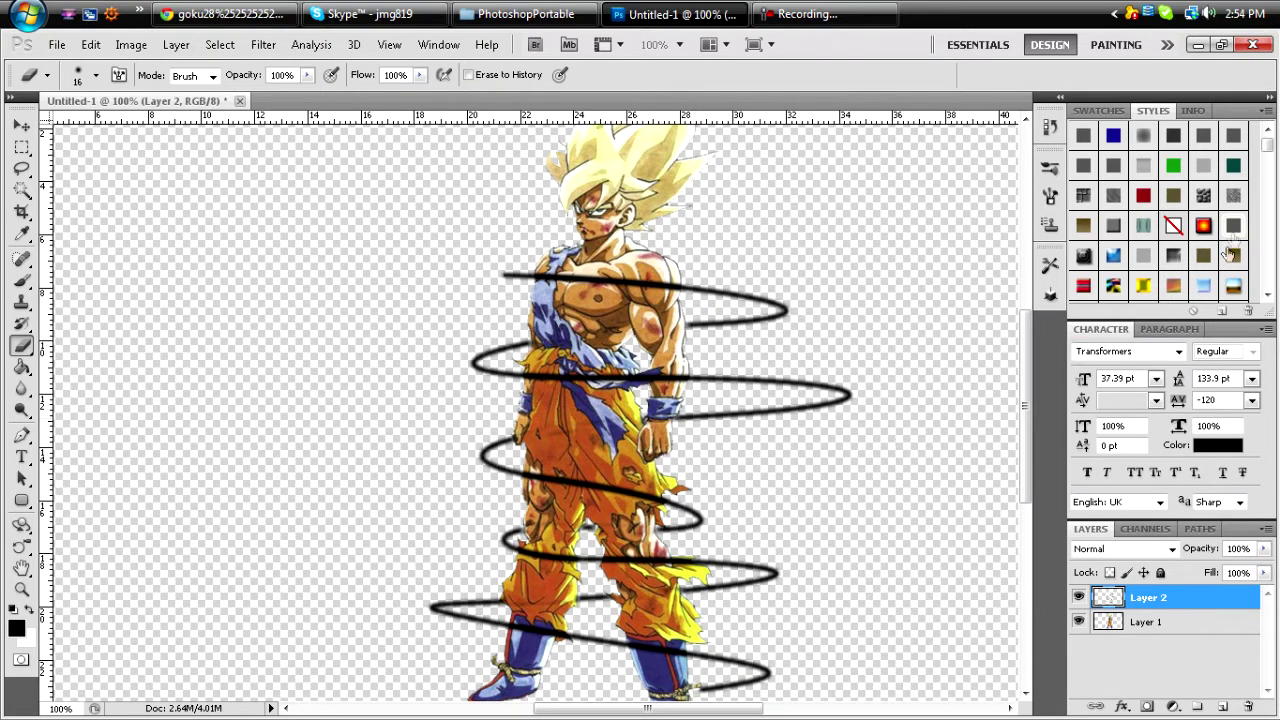
left_click_drag(1267, 148, 1268, 285)
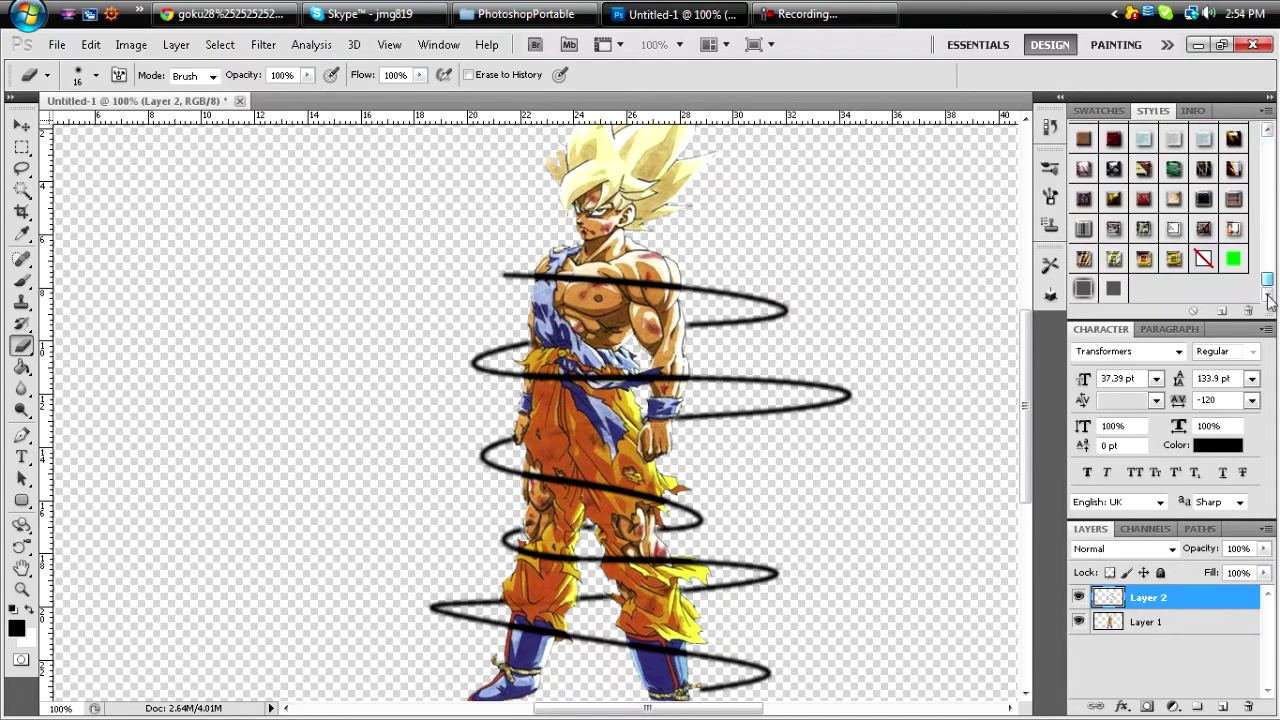
Step: Apply the glowing green style to Layer 2 and view its Drop Shadow settings
left_click(1235, 261)
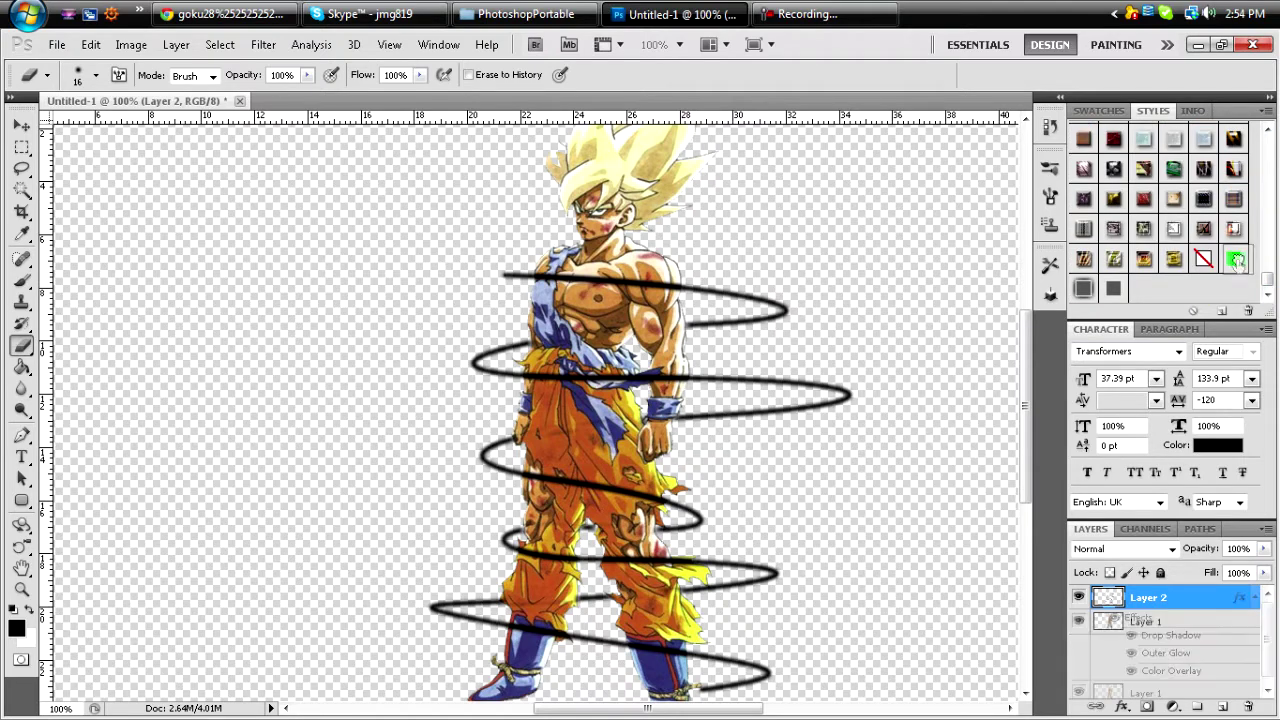
double_click(1193, 594)
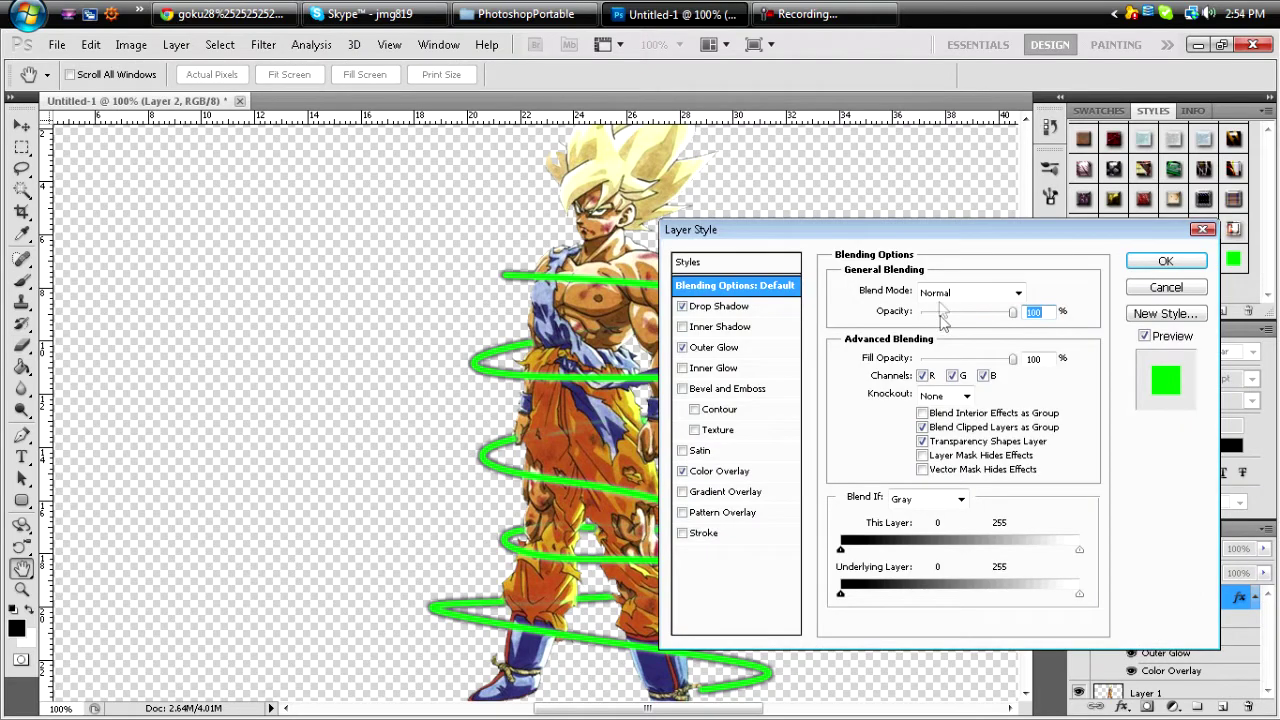
left_click(770, 305)
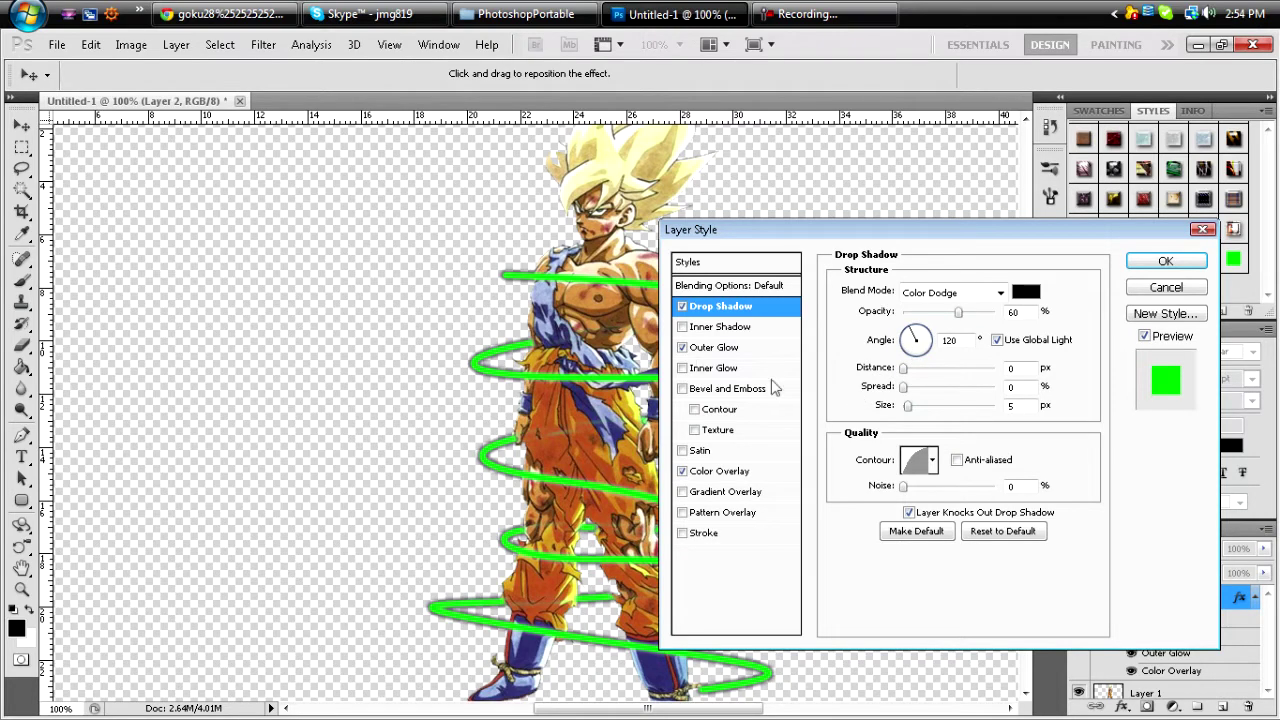
Step: Review the Outer Glow settings, then the Color Overlay settings, in Layer Style
left_click(710, 348)
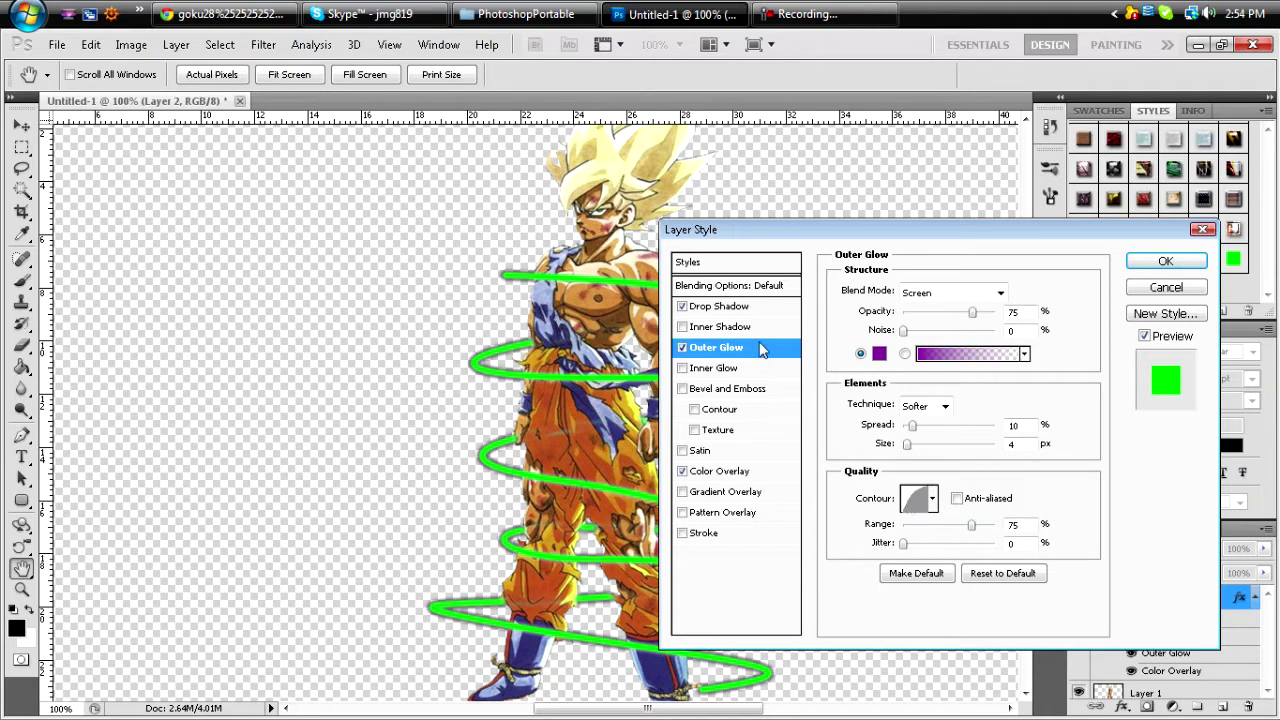
left_click(716, 478)
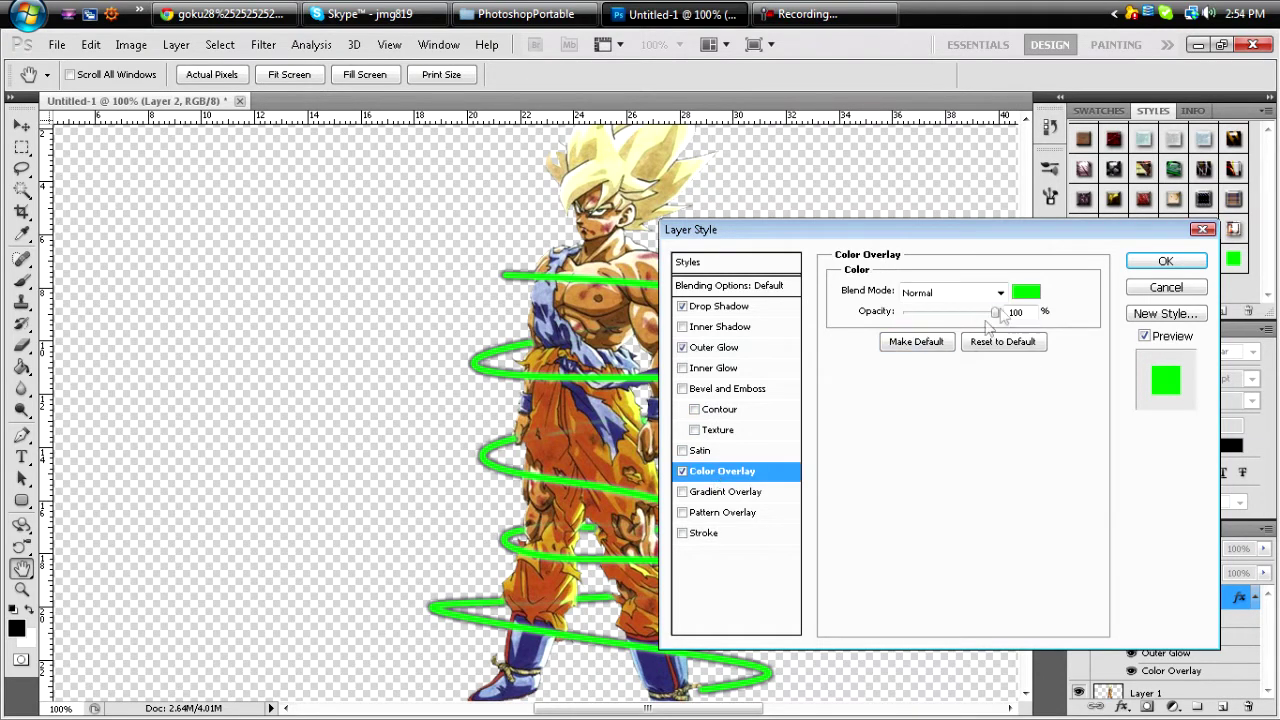
Step: Change the Color Overlay colour to bright yellow
left_click(1023, 296)
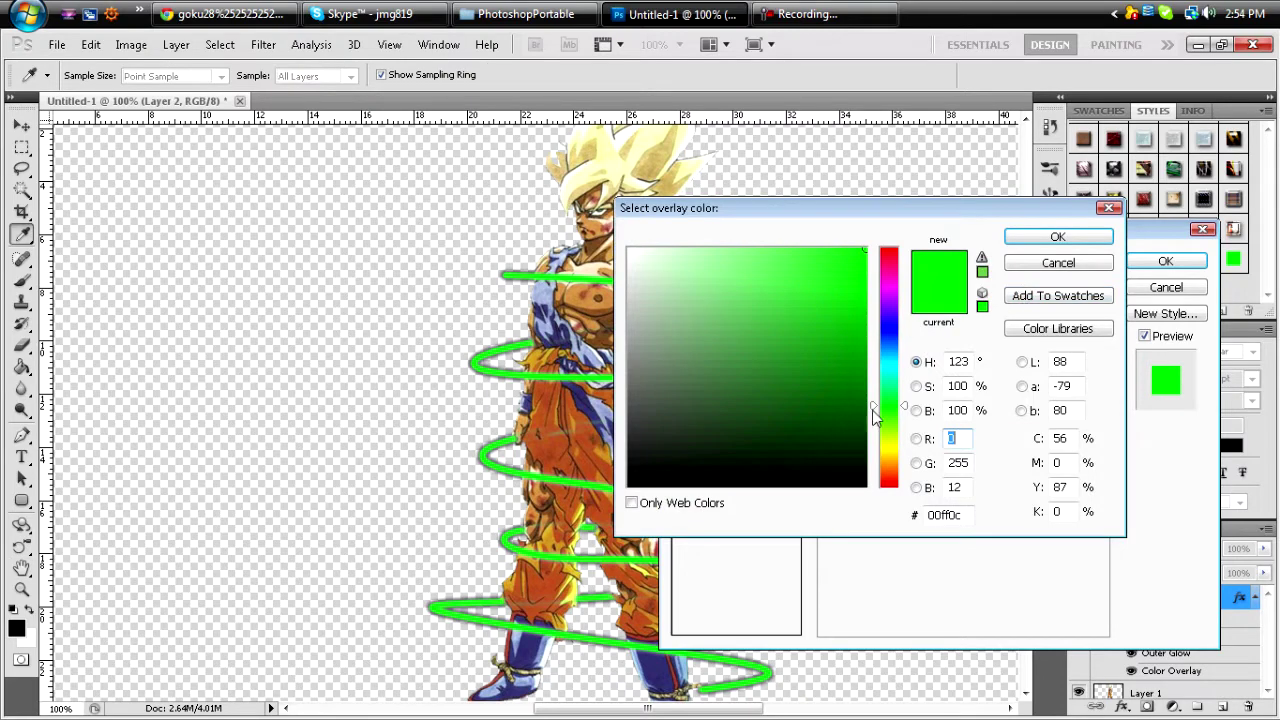
left_click_drag(890, 437, 887, 446)
left_click_drag(835, 350, 899, 234)
left_click(1058, 237)
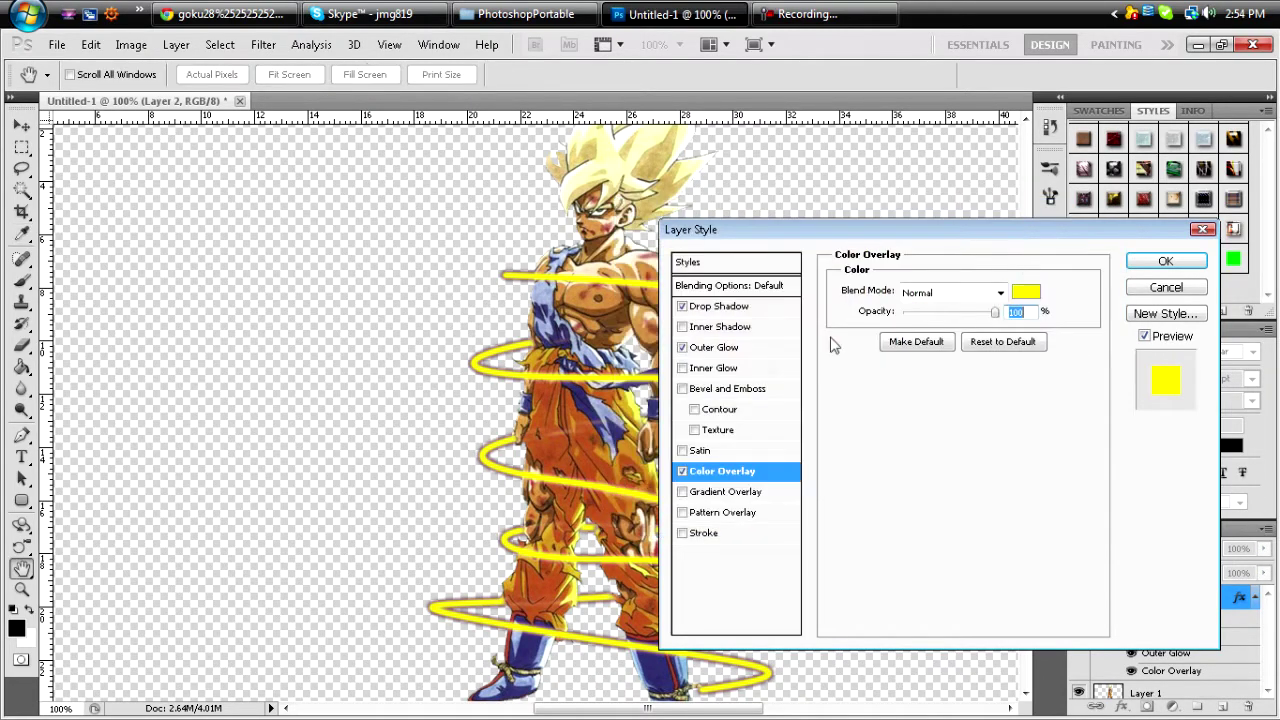
Step: Set the Outer Glow colour to pure red ff0000 and apply the style
left_click(720, 348)
left_click(897, 343)
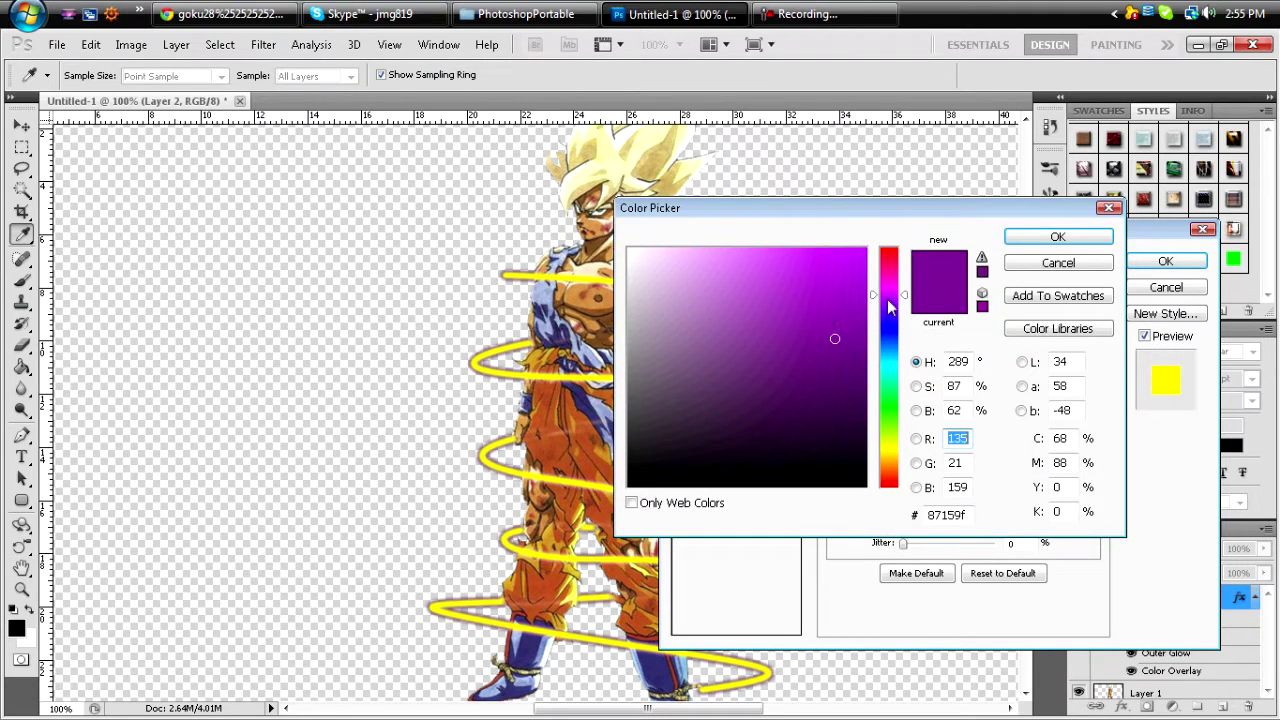
left_click_drag(890, 298, 890, 489)
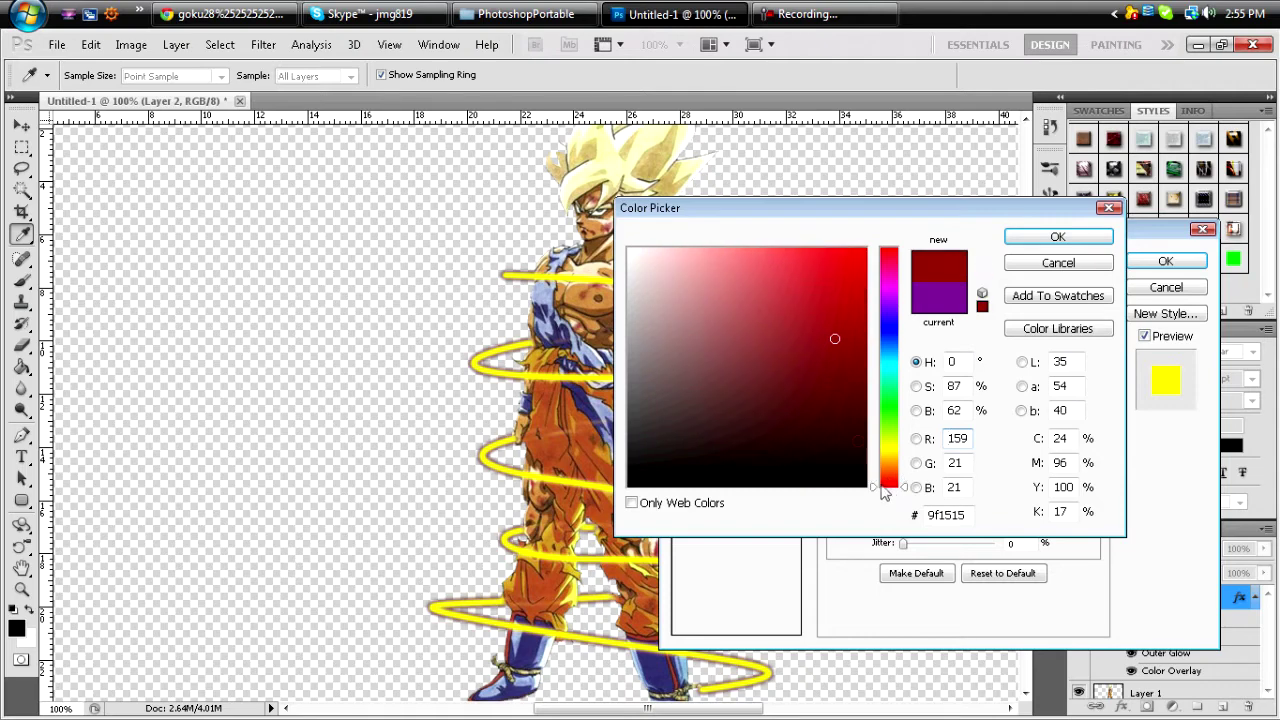
left_click_drag(819, 377, 866, 248)
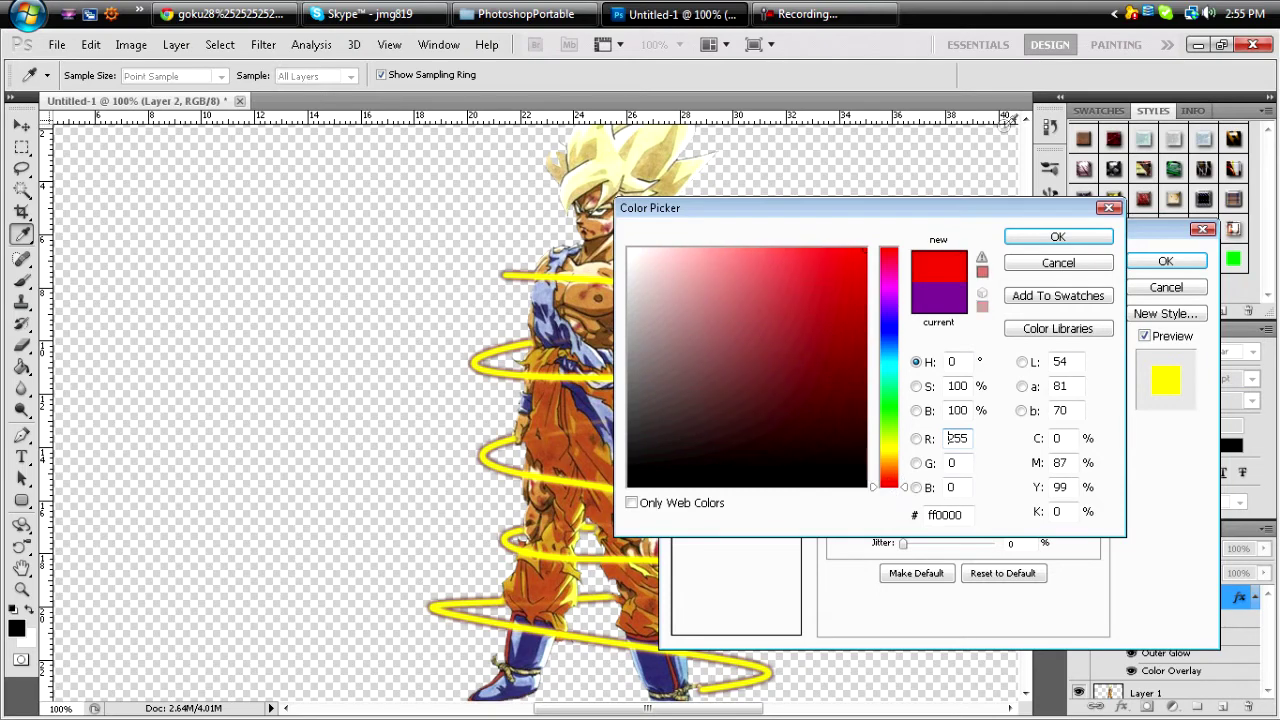
left_click(1060, 238)
left_click(1165, 261)
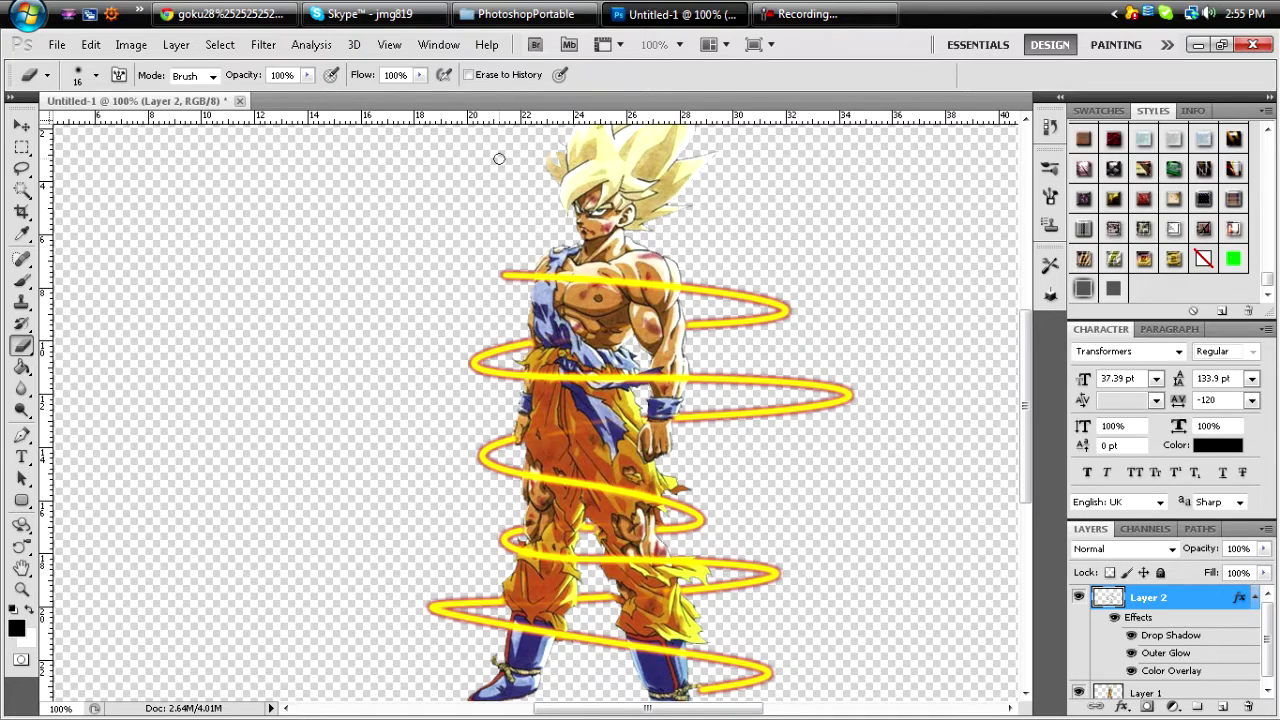
left_click(91, 45)
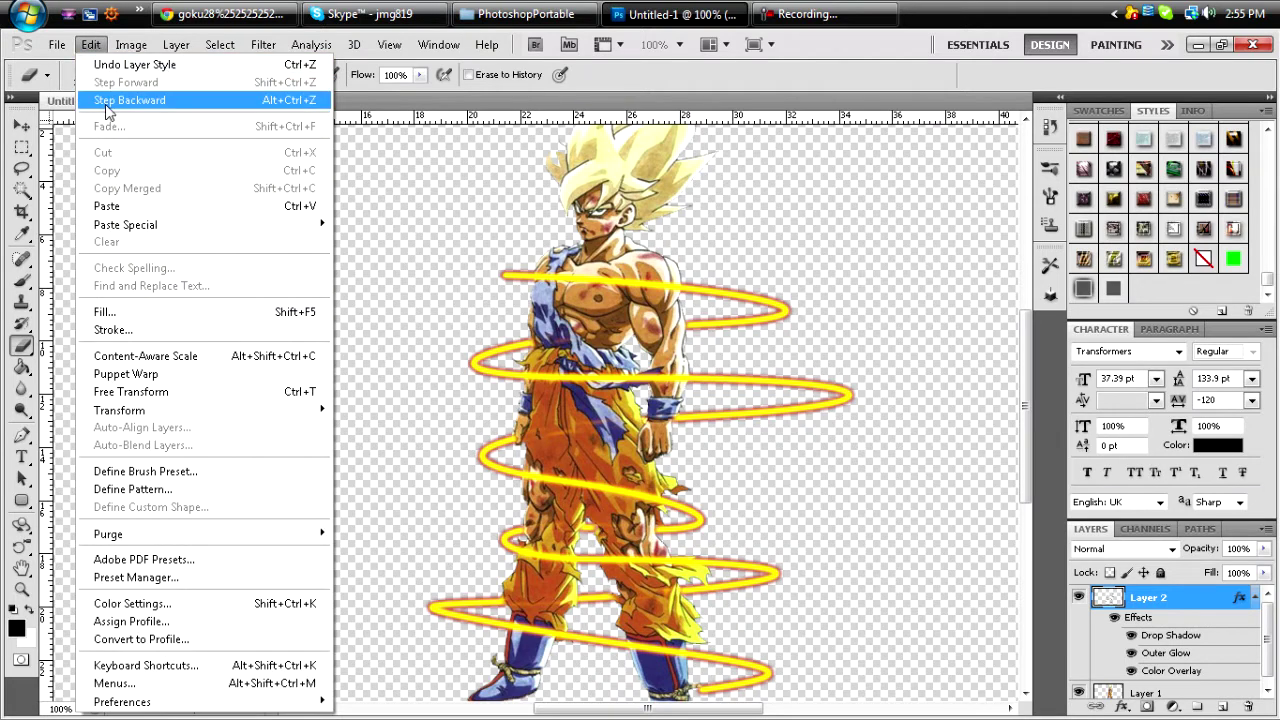
left_click(84, 48)
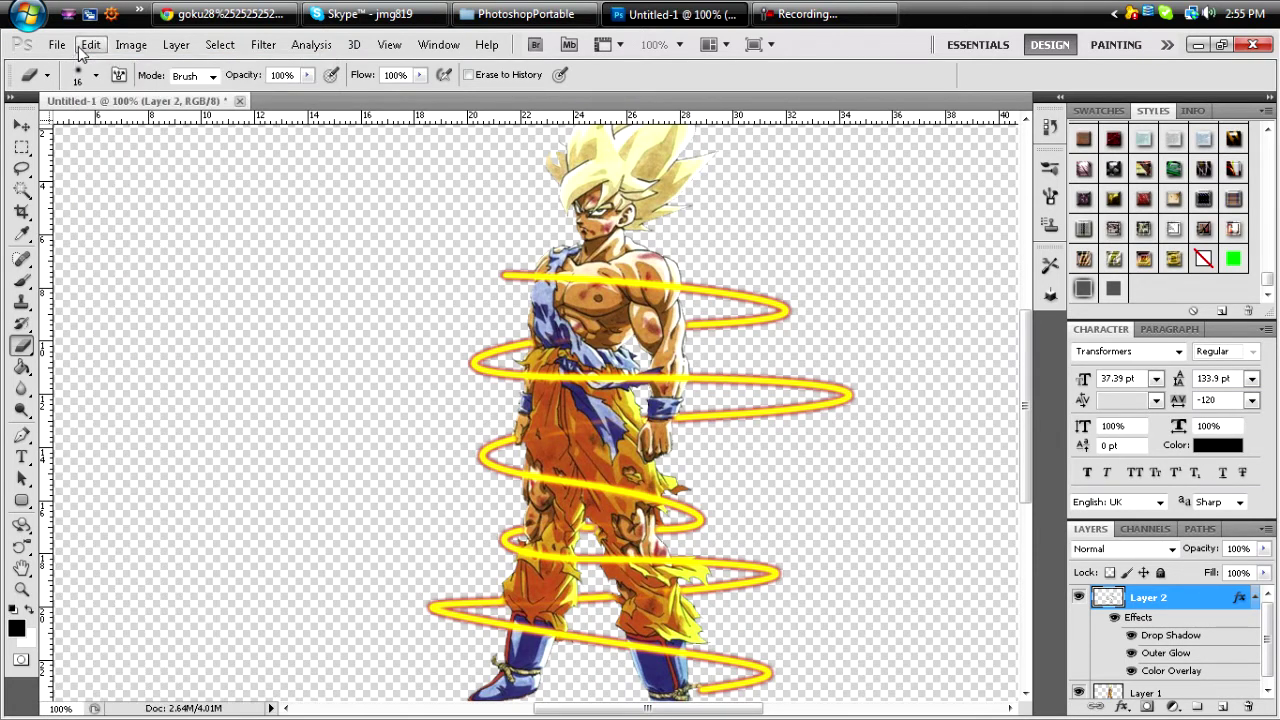
double_click(1215, 609)
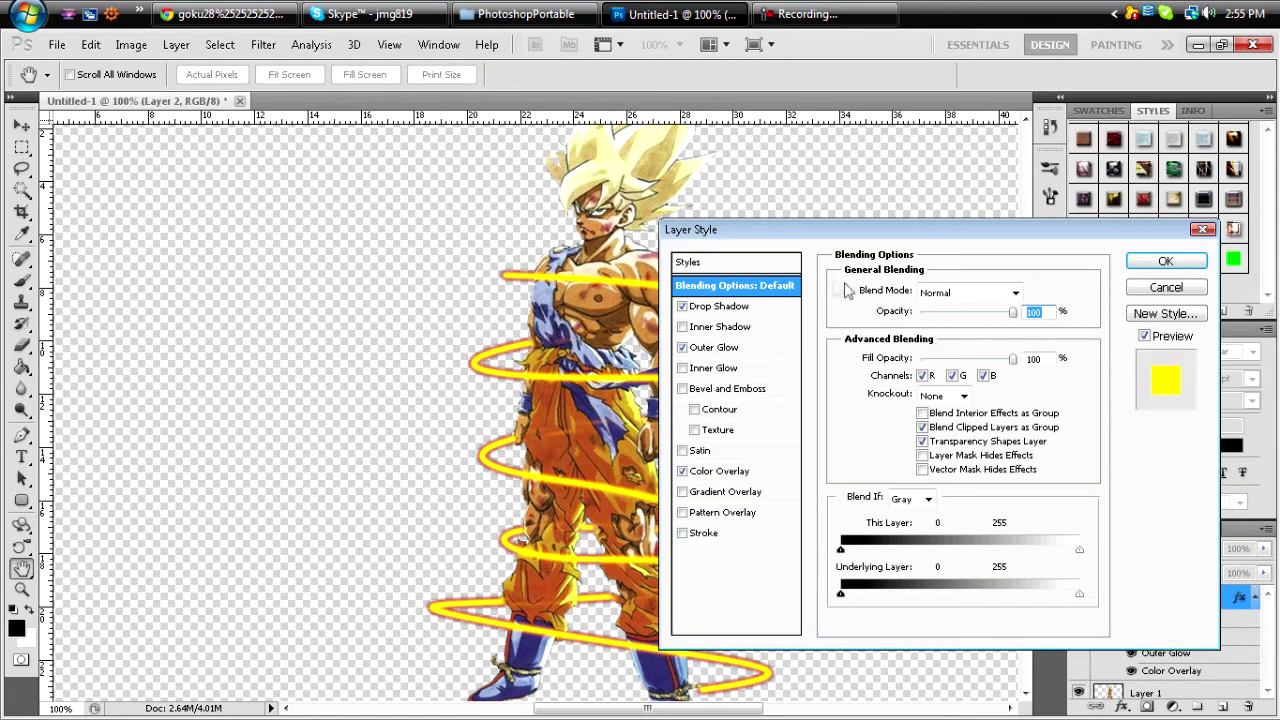
left_click(1165, 287)
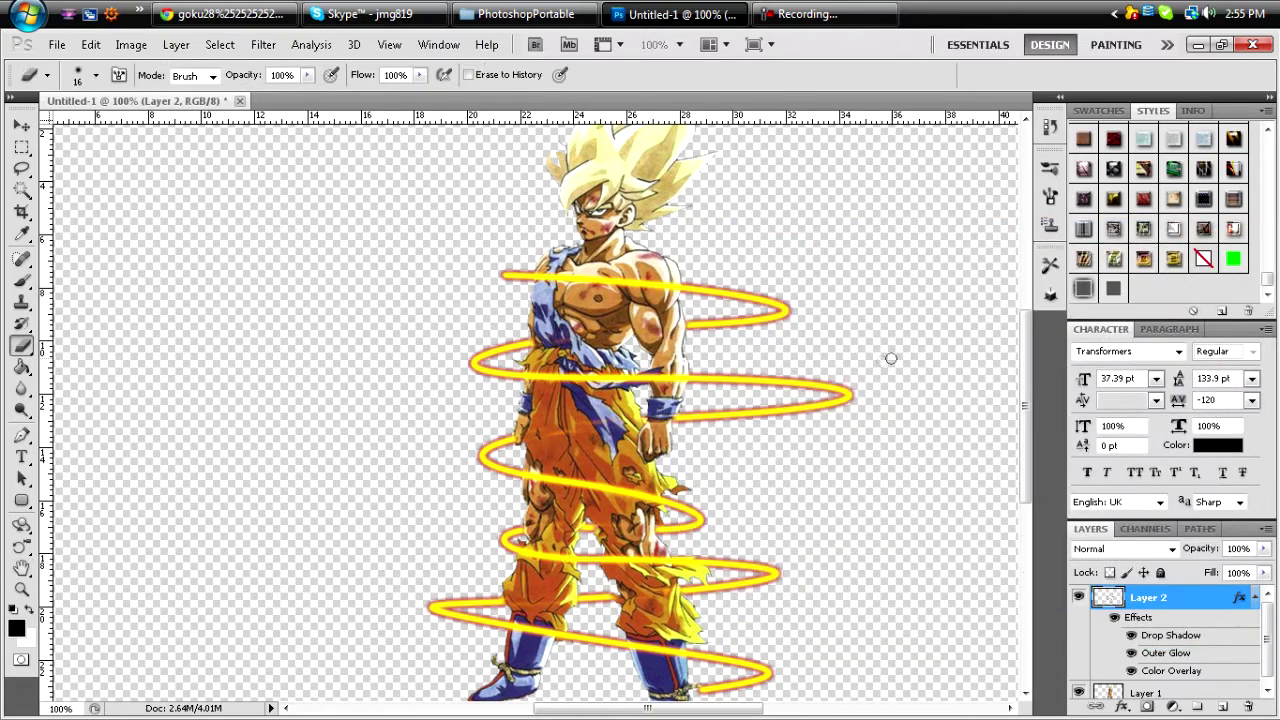